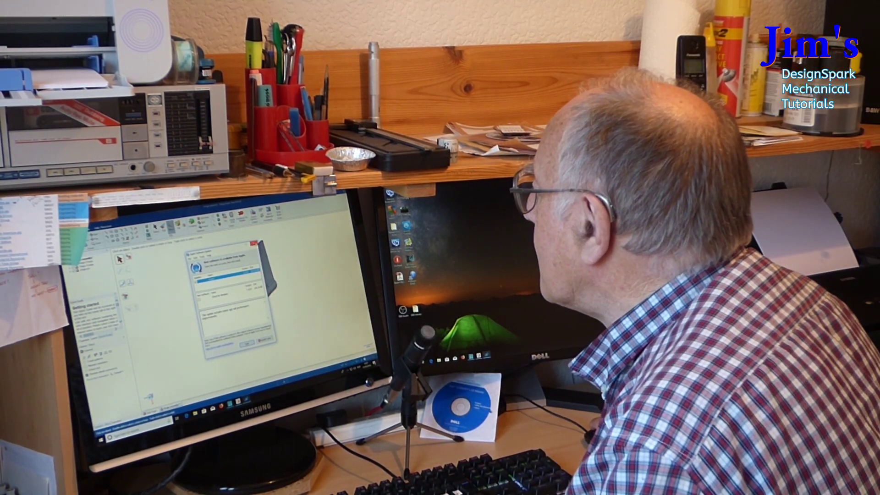
key("Escape")
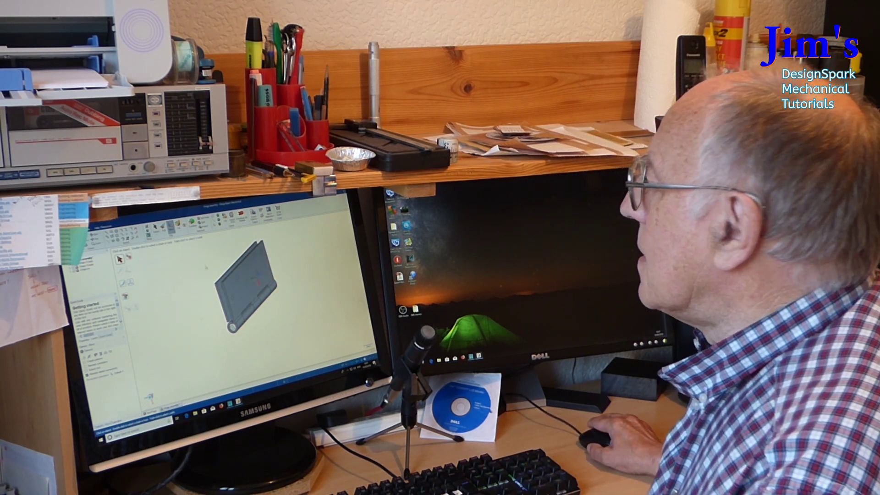
scroll(257, 294, "up", 3)
scroll(255, 296, "down", 1)
scroll(254, 293, "down", 2)
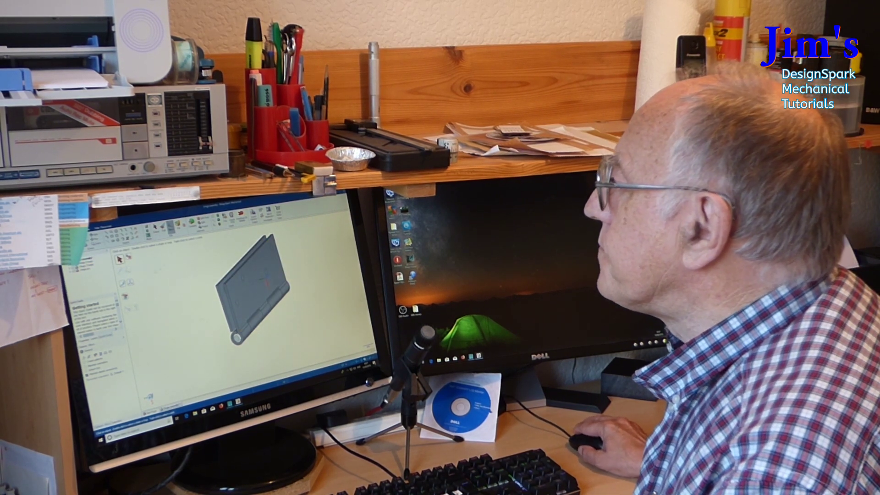
left_click(253, 293)
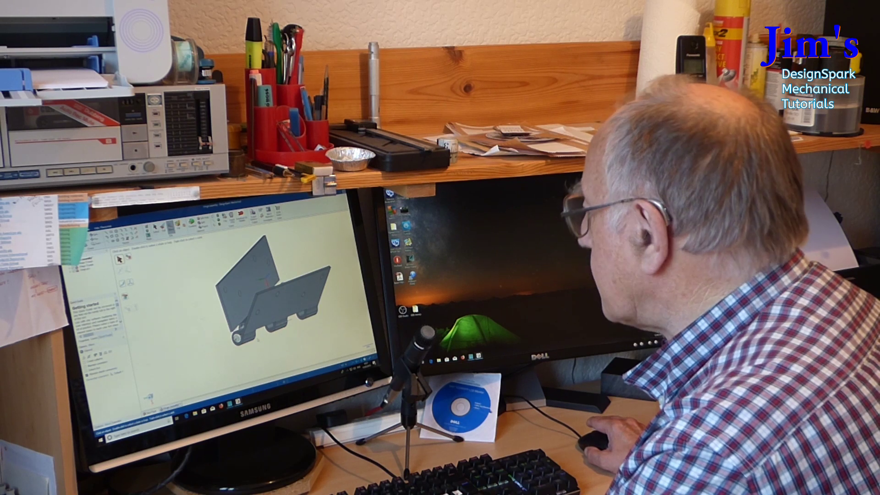
key("ctrl+z")
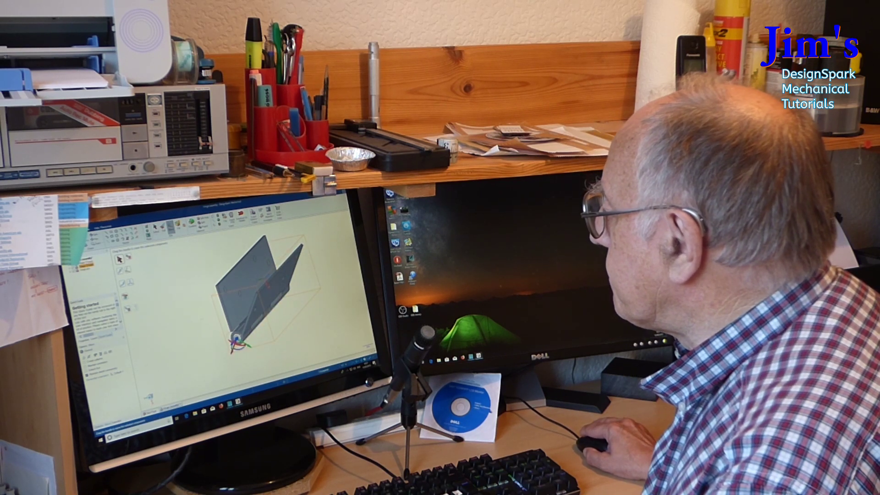
left_click_drag(249, 327, 243, 355)
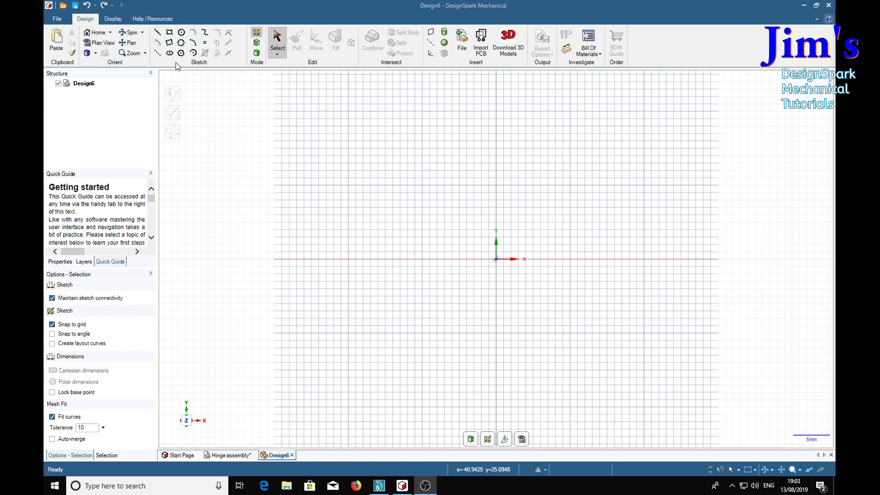
Sketch a horizontal rectangle 31 mm long and 1.8 mm high just below the X axis.
left_click(169, 32)
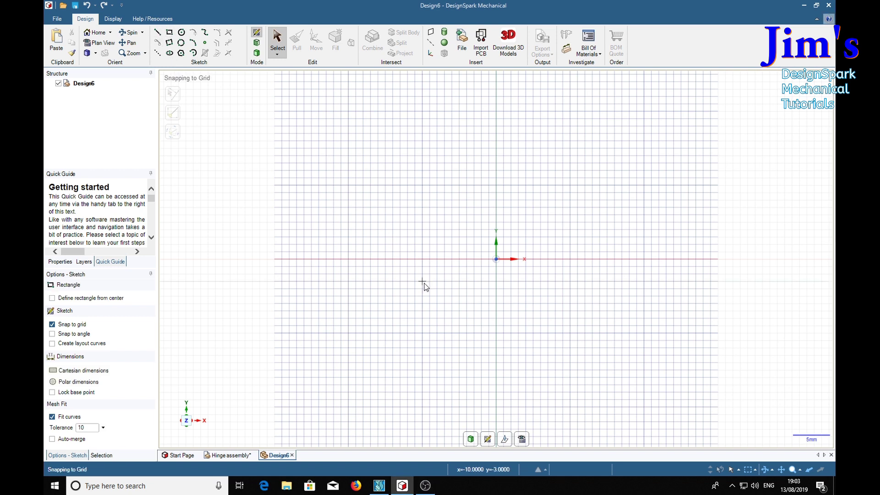
left_click(387, 281)
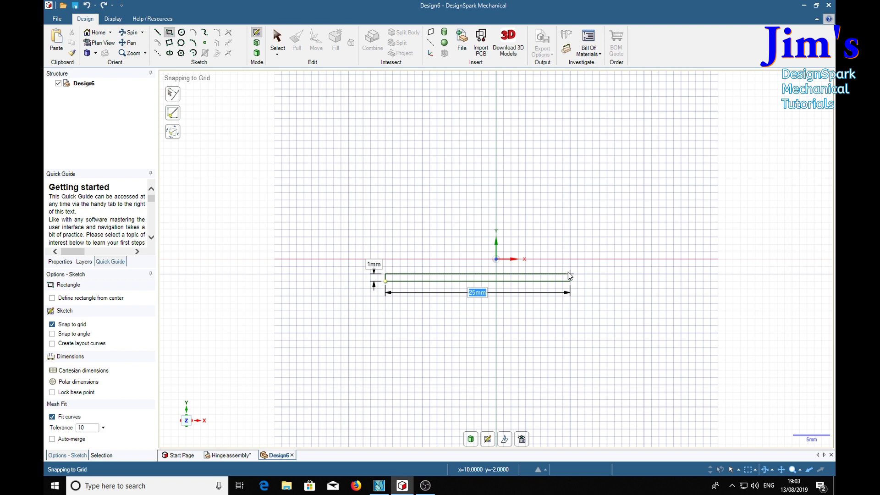
type("31")
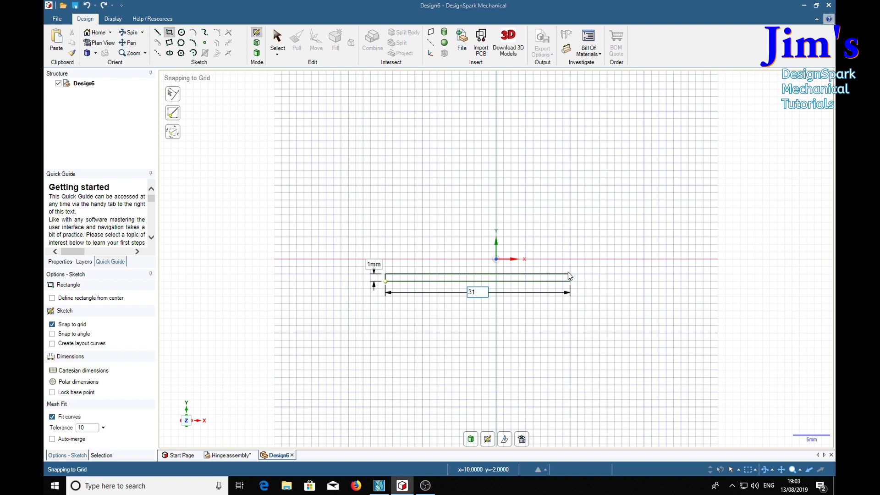
key("Tab")
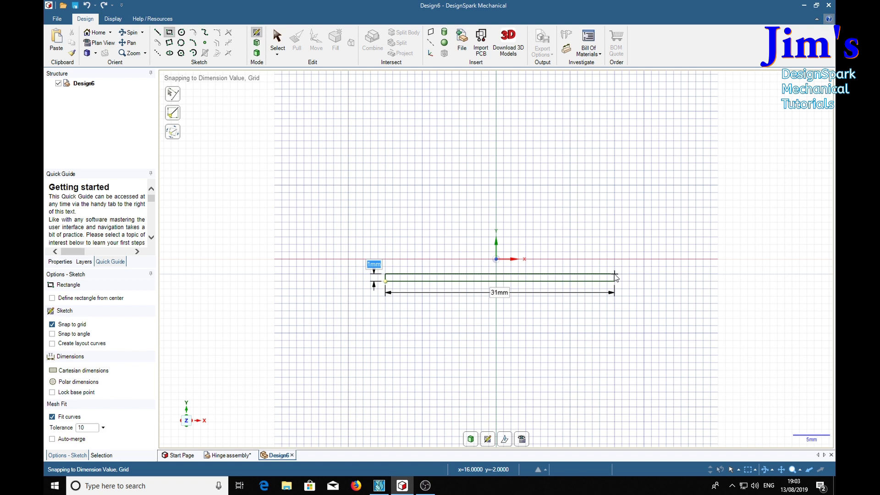
type("1")
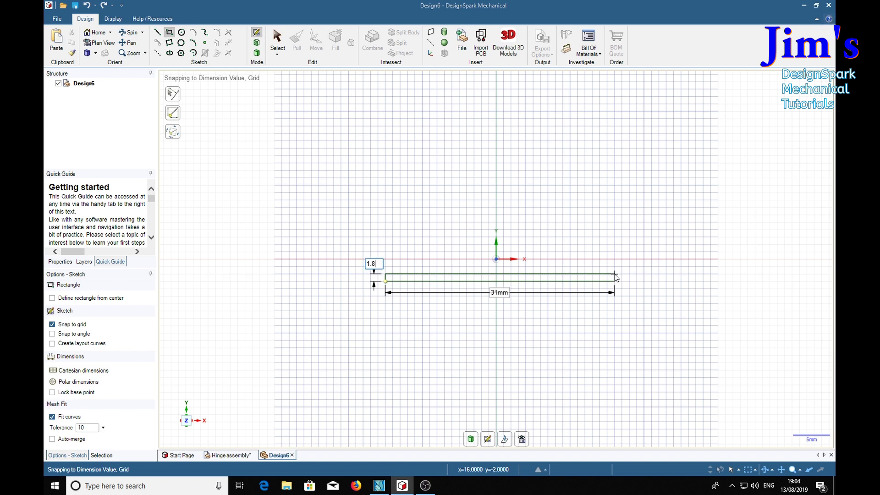
type(".8")
key("Return")
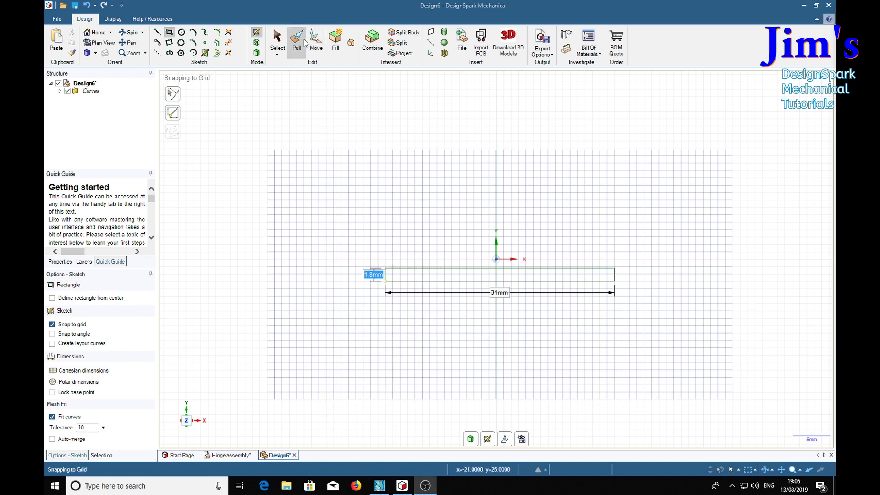
Copy the whole rectangle 5.2 mm upward along the Y direction, keeping the original in place.
left_click(285, 41)
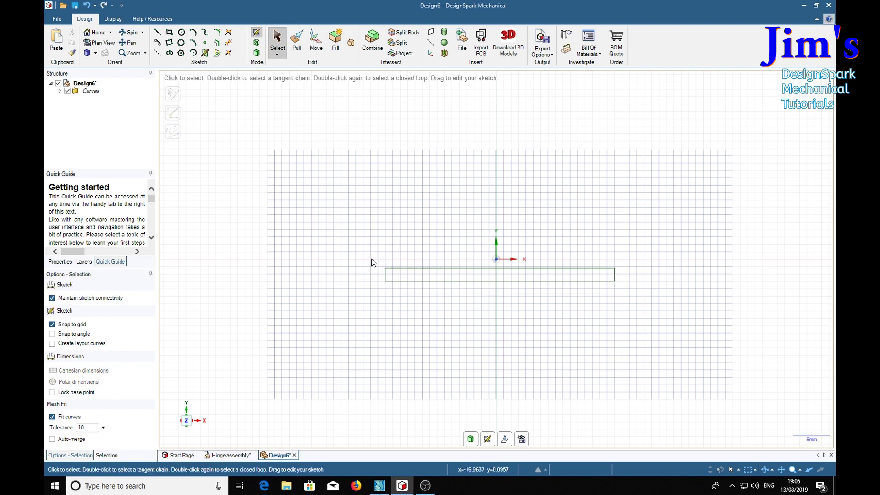
mouse_move(372, 258)
left_mouse_down()
mouse_move(534, 306)
mouse_move(630, 307)
left_mouse_up()
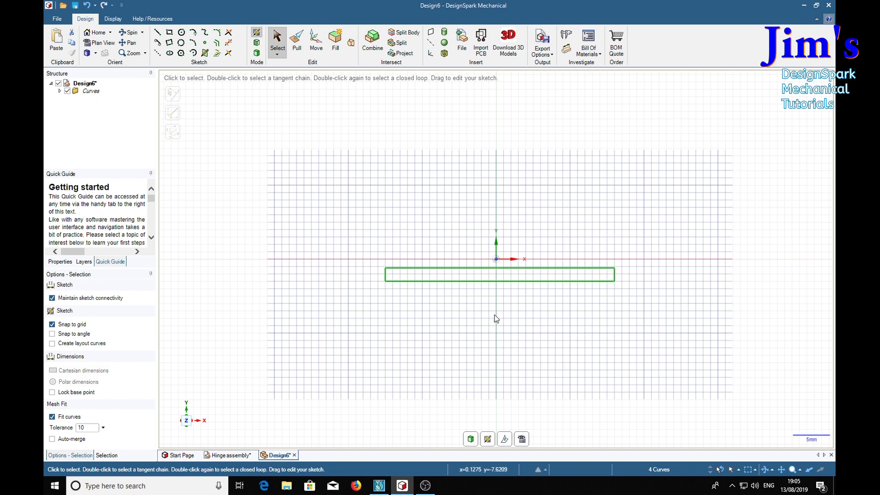
left_click(316, 42)
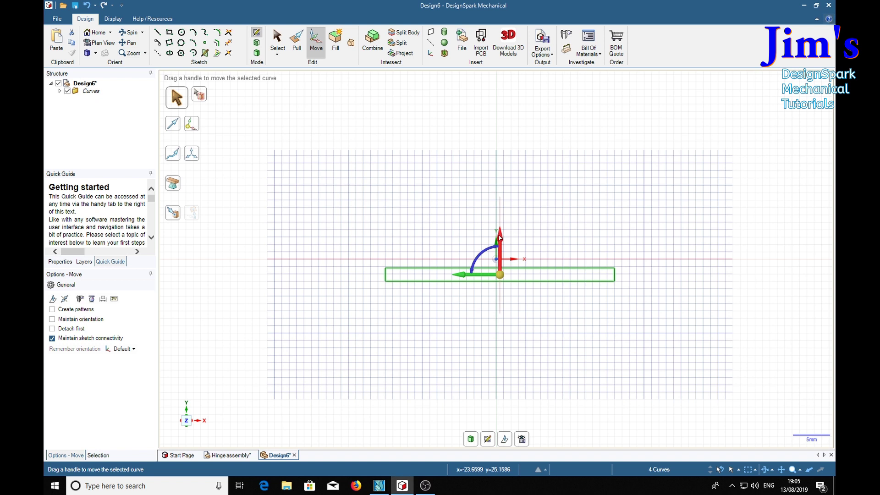
key("ctrl")
left_click_drag(500, 237, 500, 206, "ctrl")
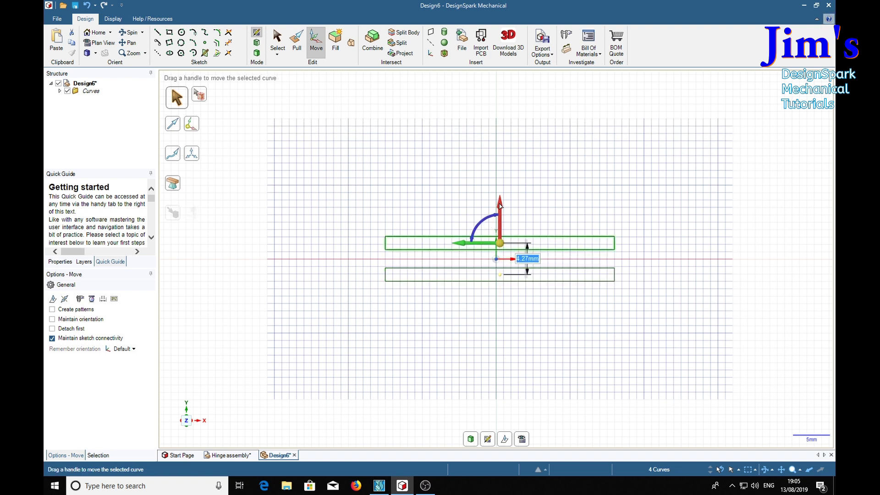
type("5.")
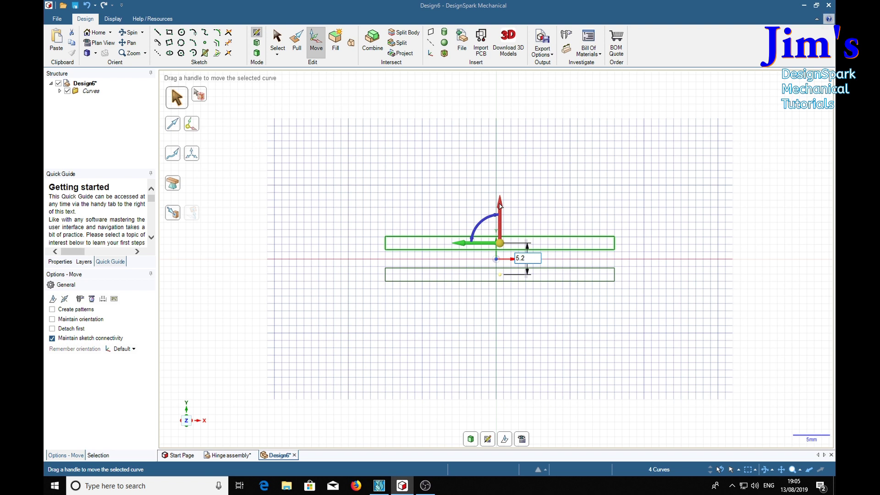
type("2")
key("Return")
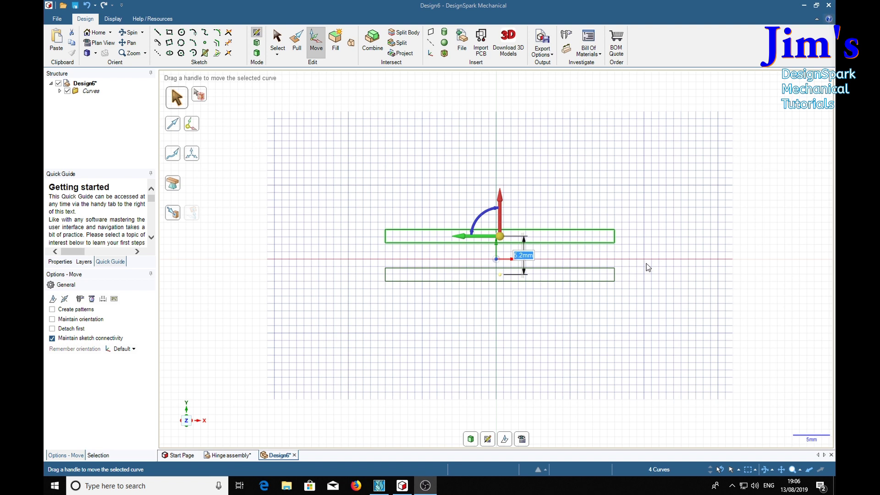
Draw a vertical line joining the facing inner corners at the right-hand ends of the two rectangles.
left_click(157, 32)
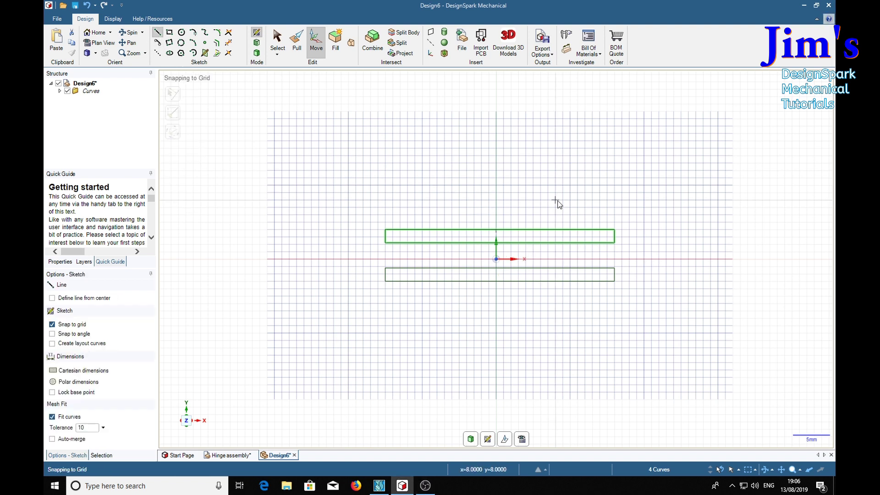
scroll(614, 244, "up", 3)
left_click(614, 243)
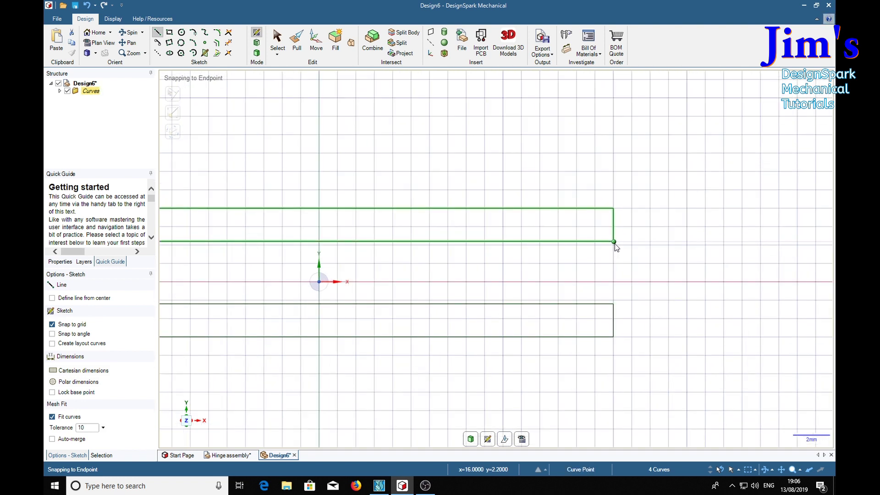
left_click(614, 304)
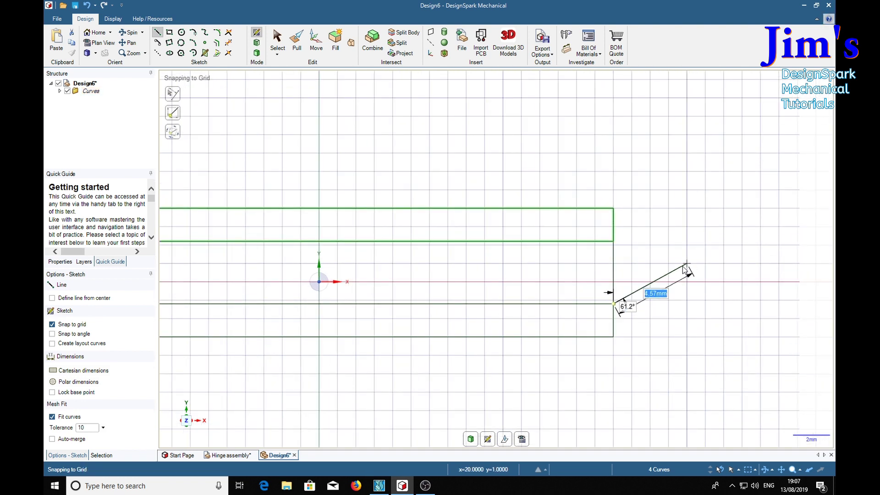
key("Escape")
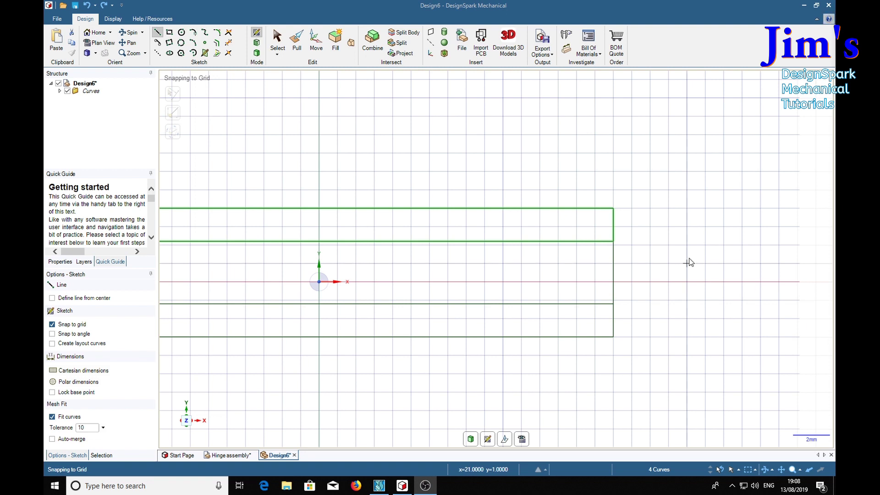
Draw a horizontal line outward from the midpoint of the vertical connecting line, with its length set to 9.9/2 mm.
left_click(614, 273)
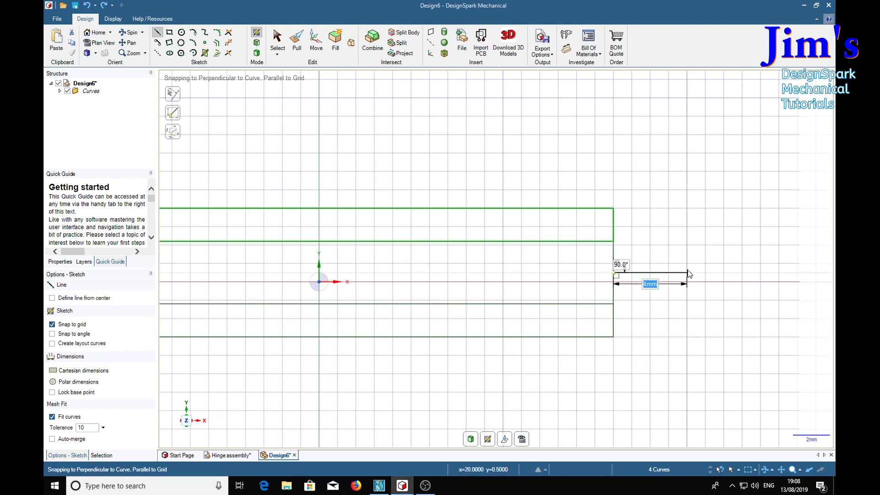
type("9.9")
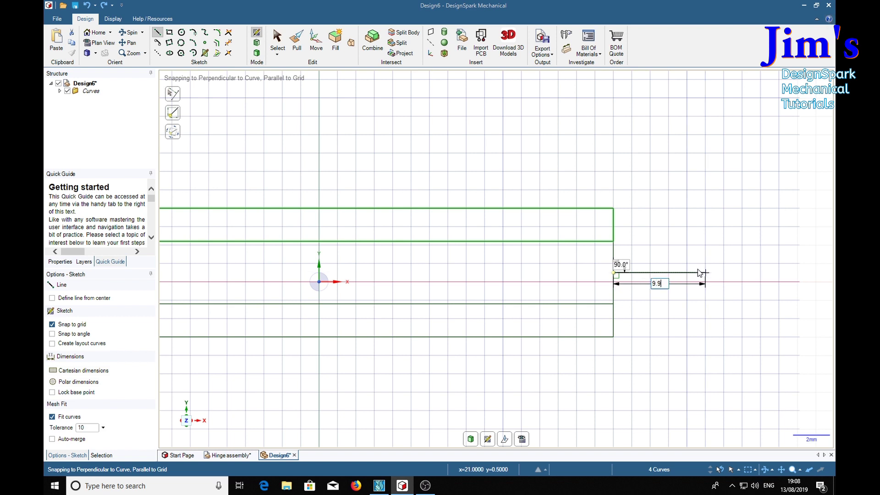
type("/2")
key("Return")
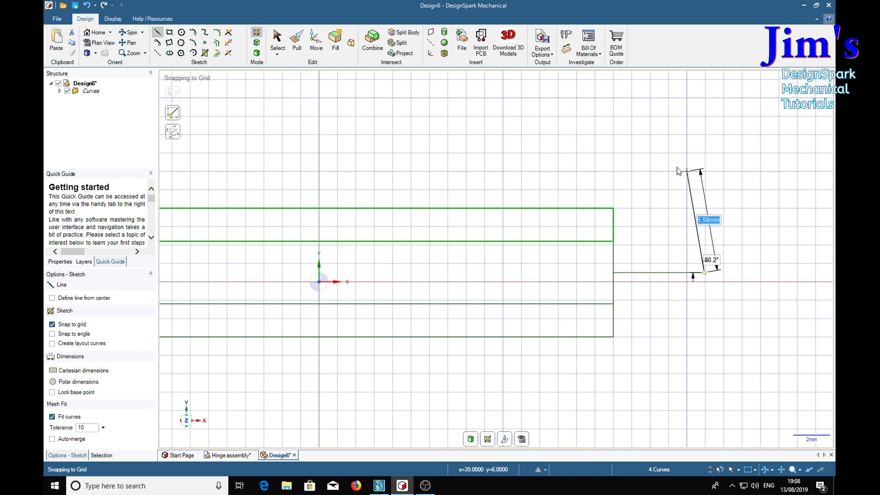
key("Escape")
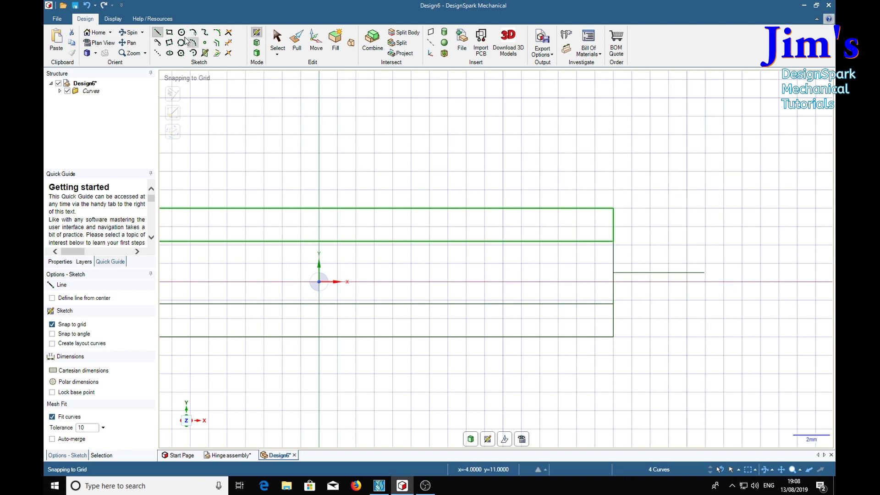
Draw a 9.9 mm diameter circle centred on the horizontal line's outer end and passing through its start point.
key("Escape")
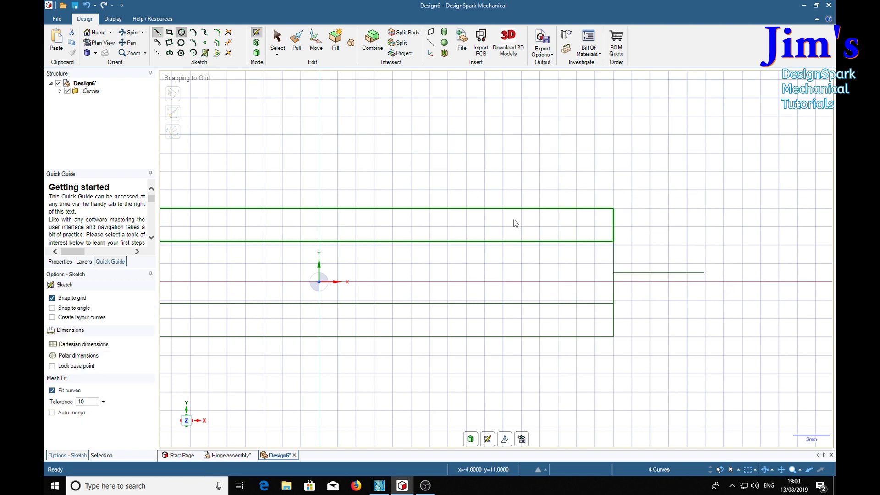
left_click(704, 273)
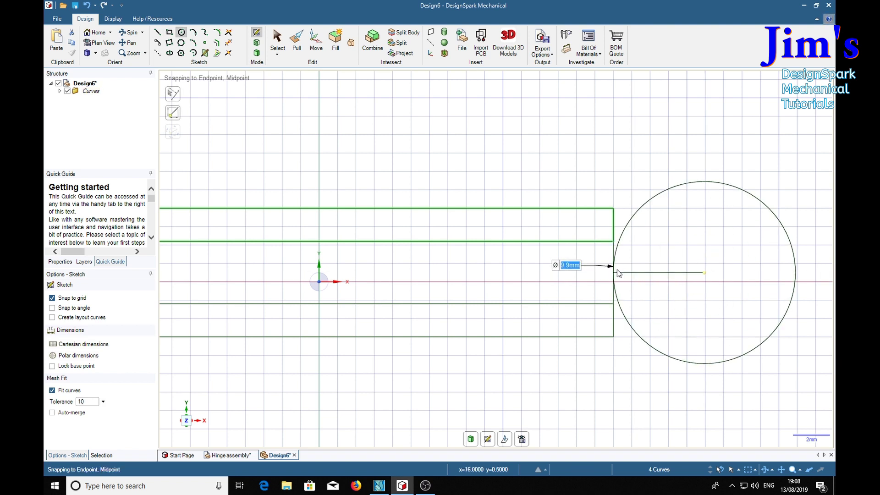
left_click(614, 273)
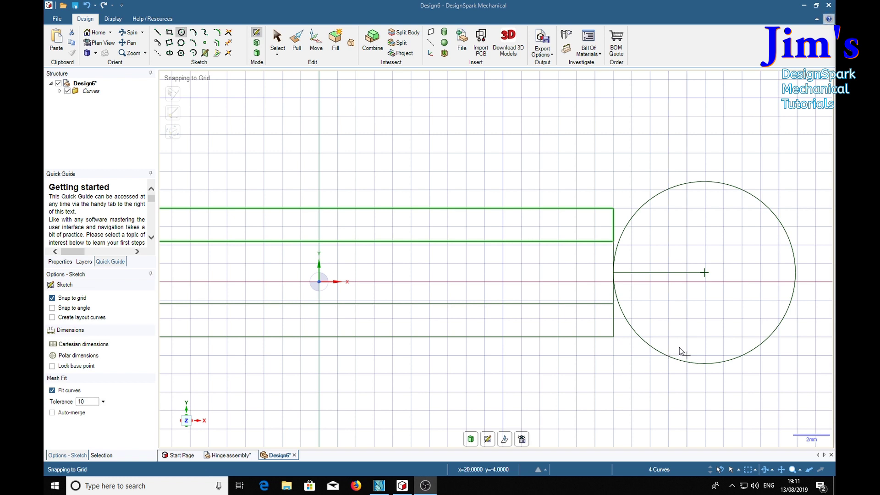
Draw a concentric inner circle with a diameter of 6.3 mm inside the large circle.
left_click(705, 272)
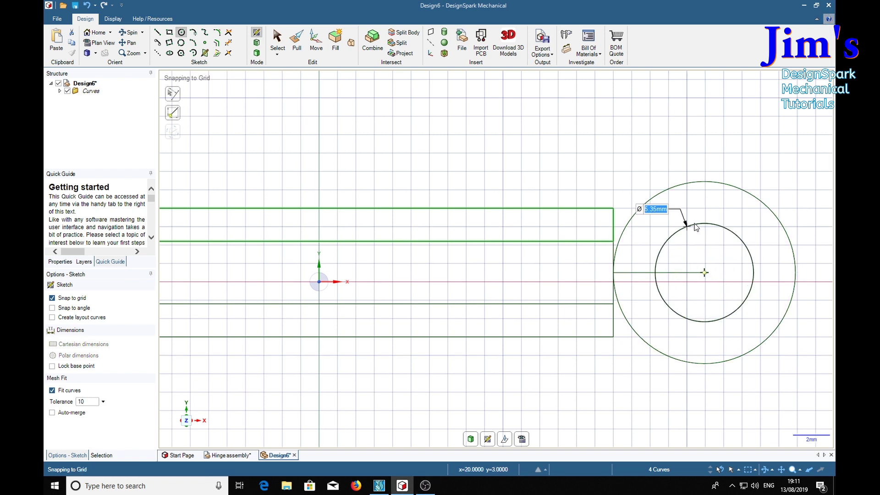
type("6")
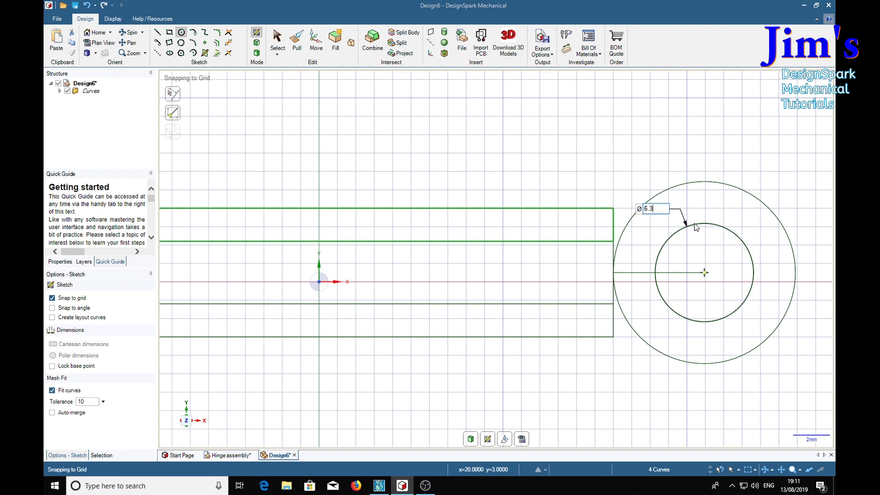
type(".3")
key("Return")
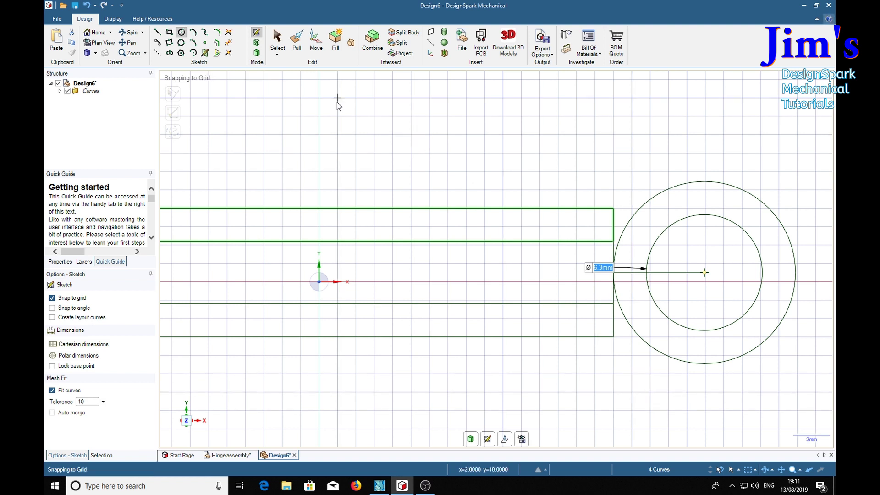
Trim away the upper rectangle's knuckle-side end line, then round its upper edge into the outer circle with a 2.4 mm radius.
left_click(229, 44)
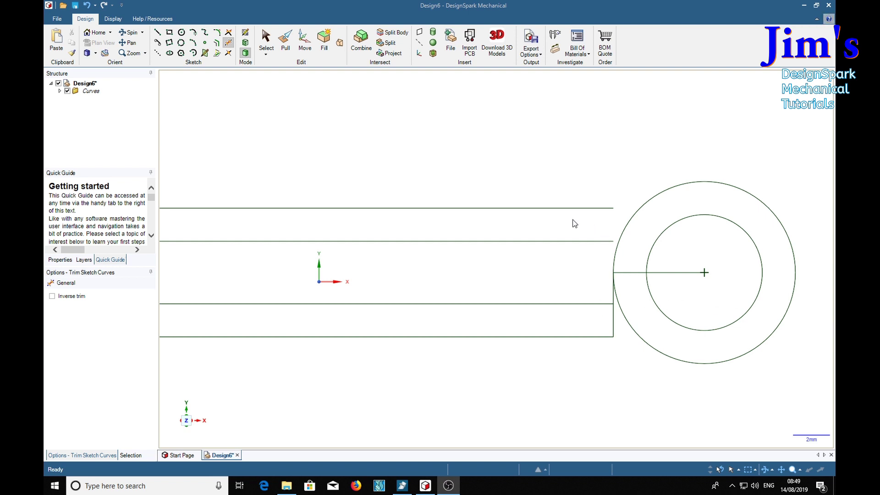
left_click(218, 32)
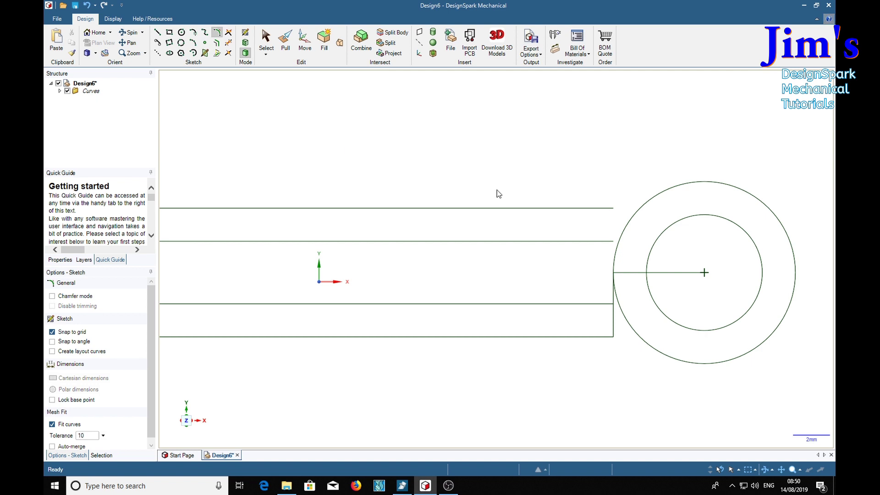
left_click(607, 210)
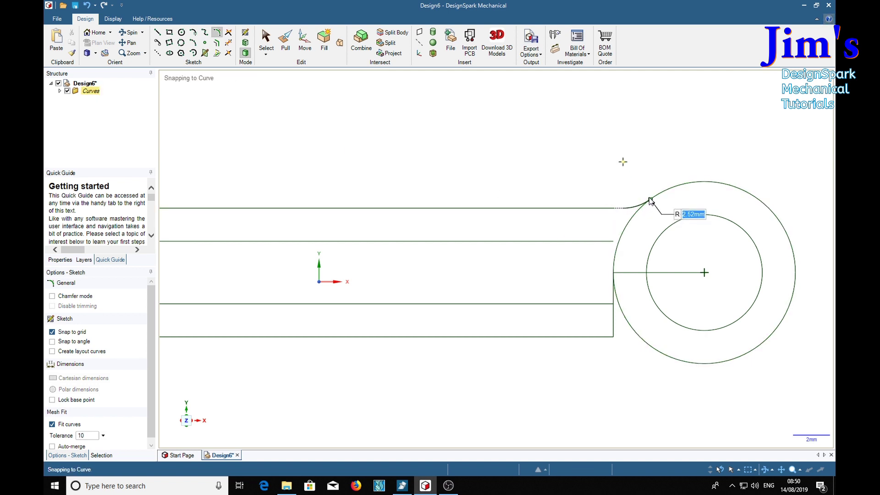
type("2.4")
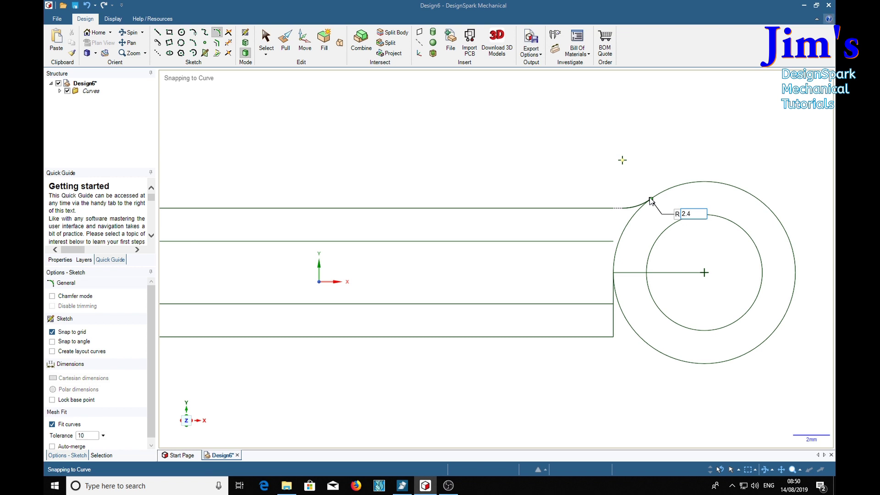
key("Return")
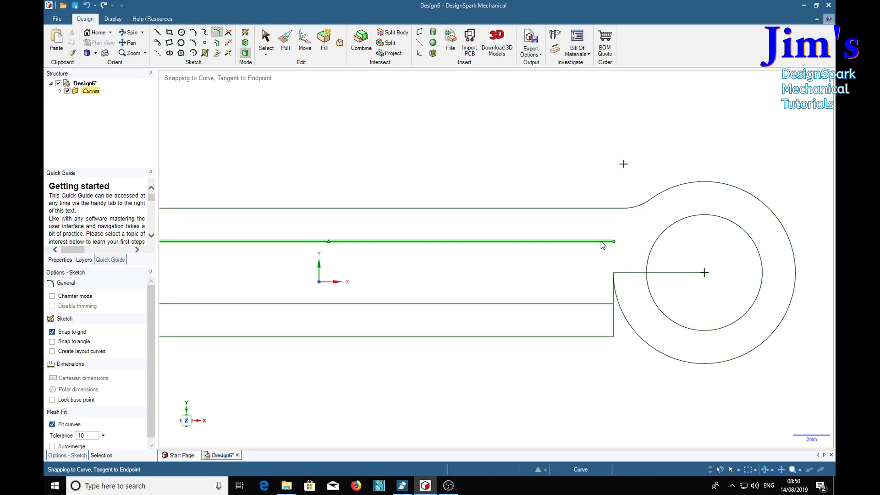
Round the upper rectangle's lower edge into the inner circle with a 4.2 mm radius.
left_click(616, 241)
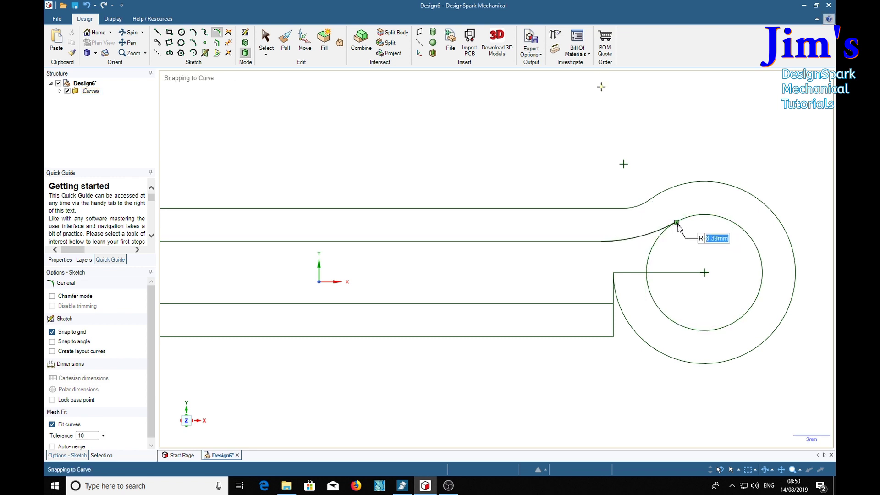
type("4.2")
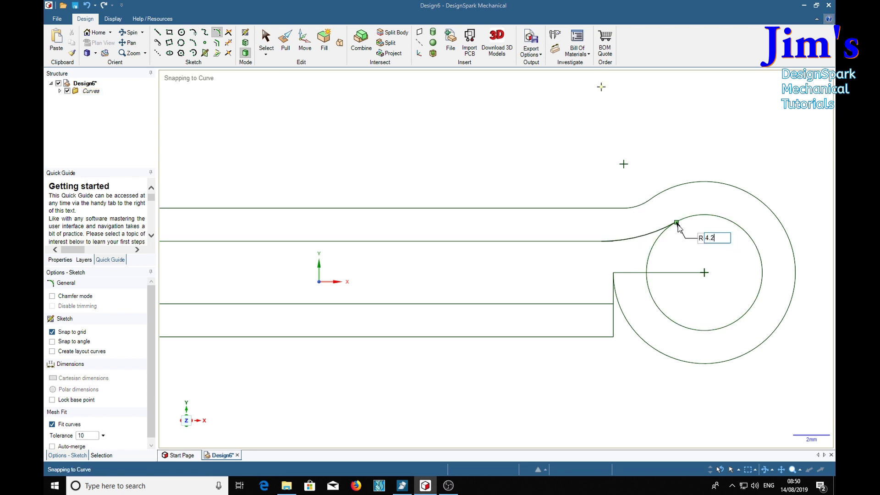
key("Return")
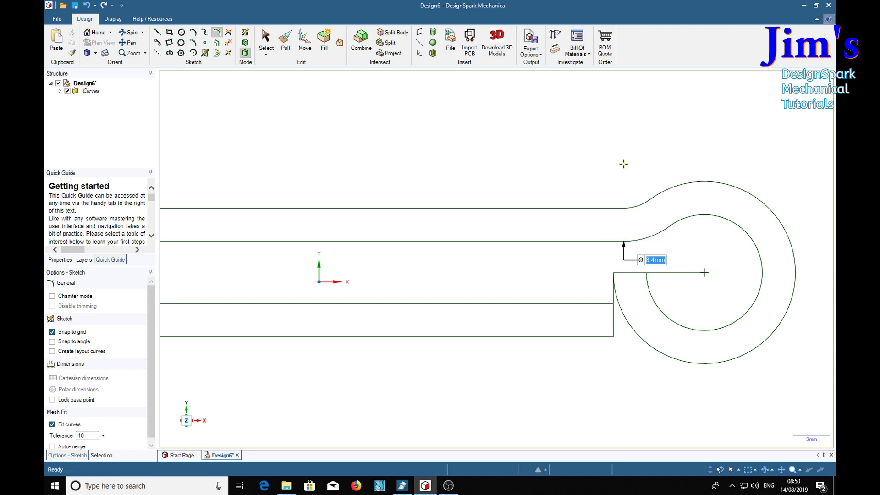
Draw a line about 5.23 mm long from the circles' centre to the upper leaf's lower edge, at about 19° to the horizontal line.
key("l")
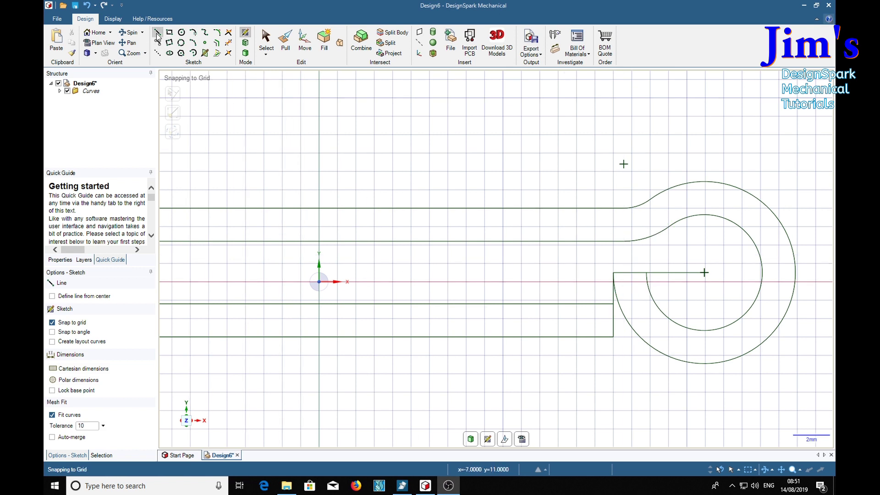
left_click(704, 272)
left_click(614, 242)
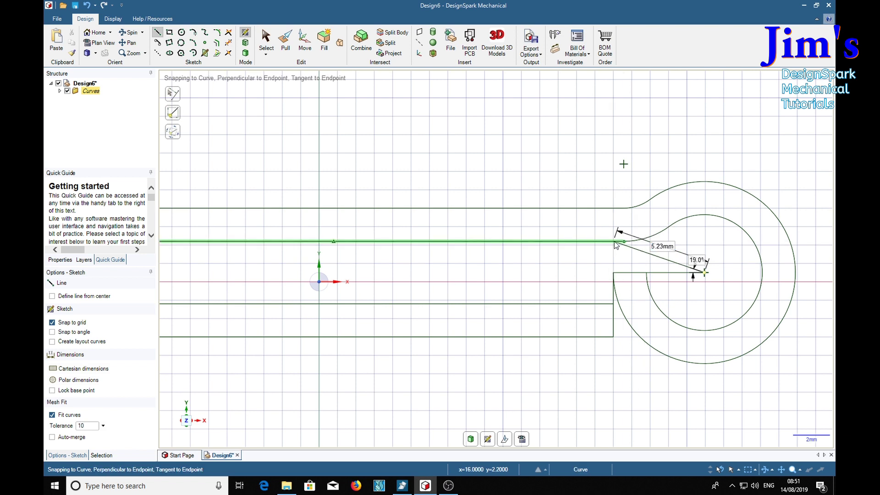
Trim the slanted line to corners with the outer and inner circles, closing off the open end of the knuckle.
left_click(229, 33)
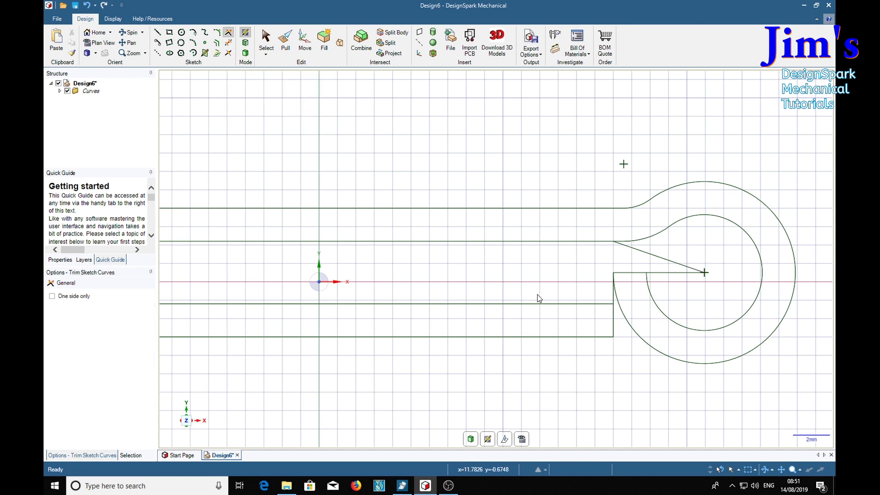
left_click(631, 249)
left_click(637, 249)
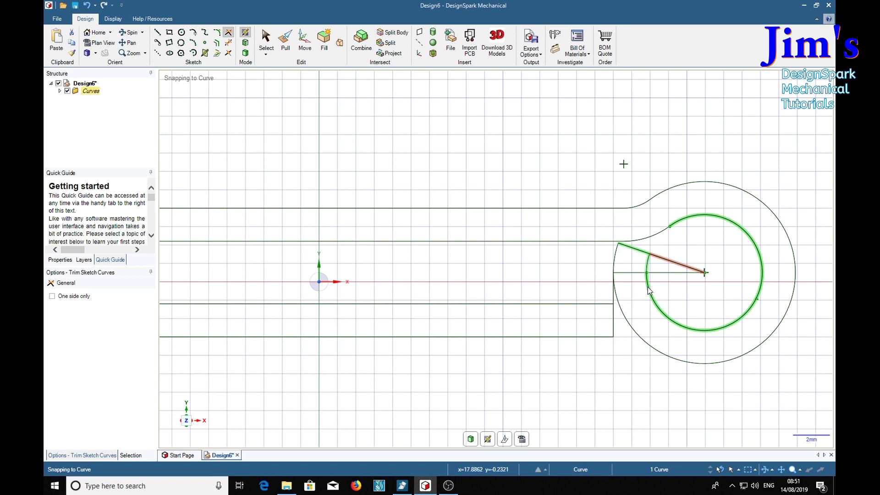
left_click(647, 287)
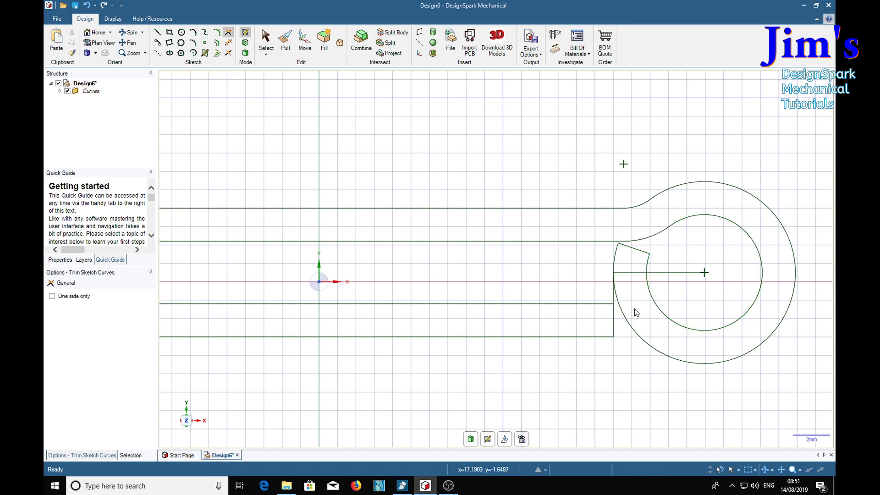
Trim away the horizontal construction line and the remaining vertical connecting line between the leaves and knuckle.
left_click(228, 43)
left_click(627, 275)
left_click(683, 274)
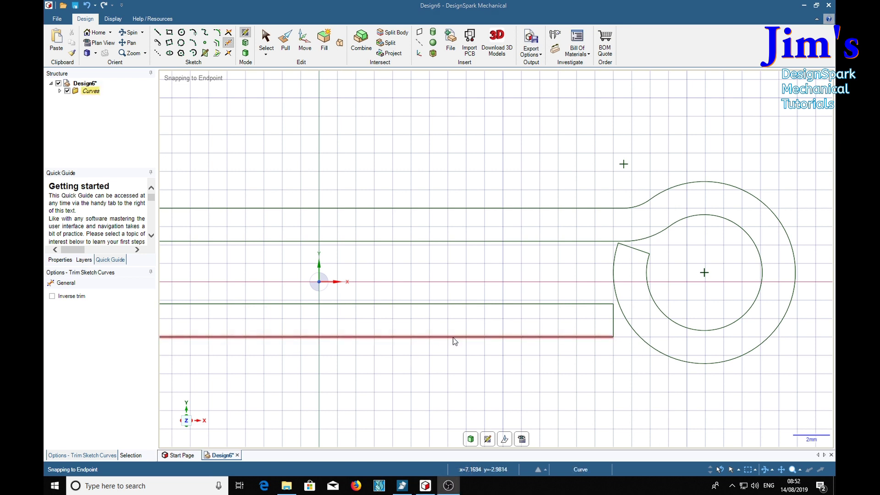
Trim away all four sides of the lower rectangle, leaving only the upper leaf and knuckle profile.
scroll(481, 379, "down", 4)
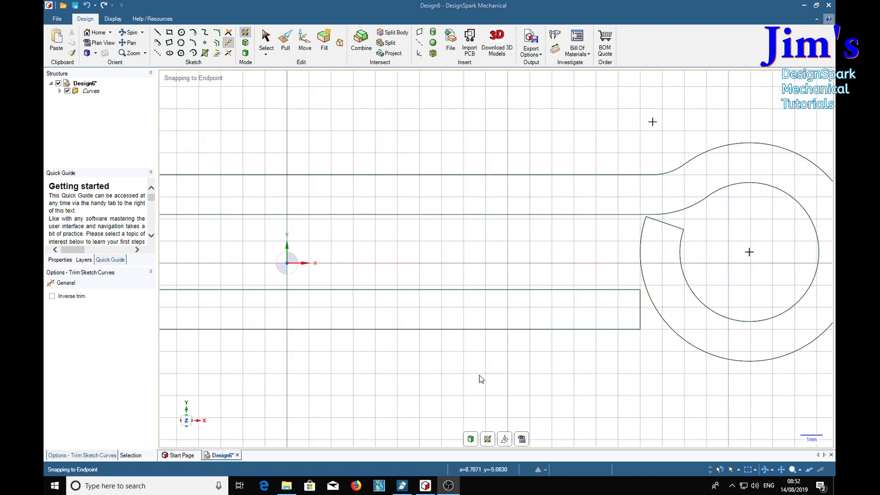
middle_click_drag(444, 380, 542, 336, "shift")
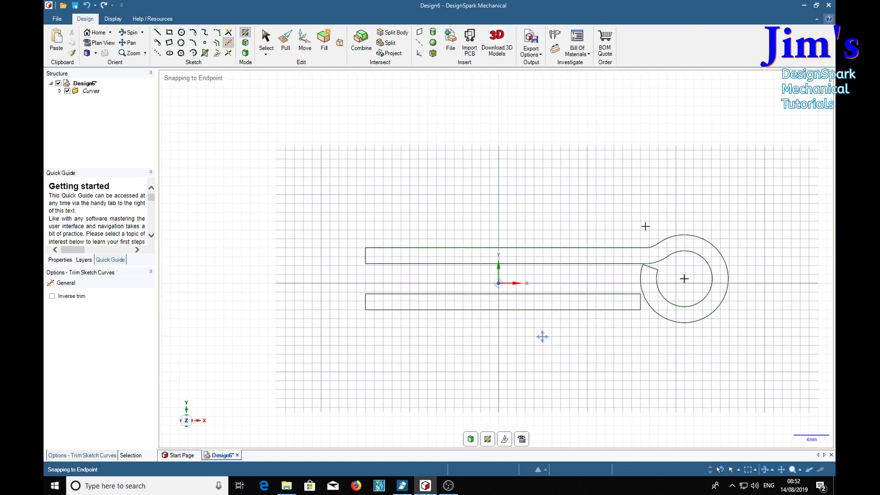
left_click(389, 293)
left_click(391, 309)
left_click(366, 300)
left_click(641, 302)
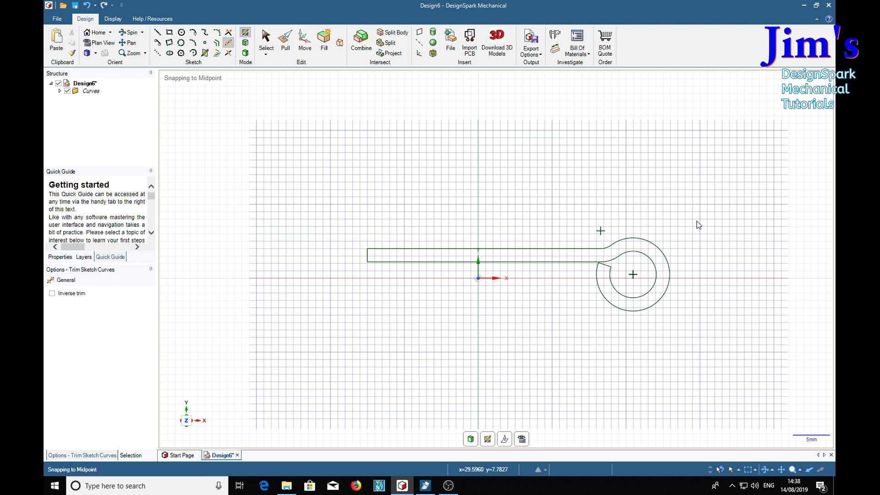
Pull the closed leaf and knuckle profile into a solid 16 mm thick along the Z axis.
key("p")
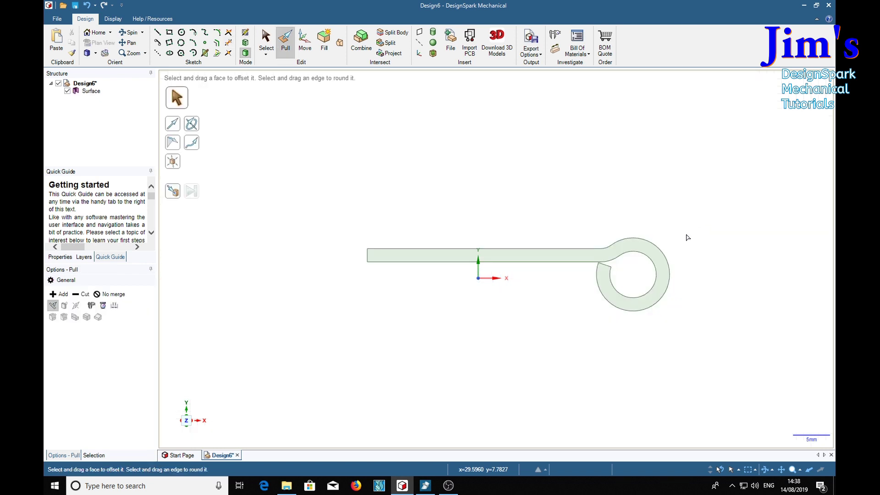
middle_click_drag(738, 328, 696, 348)
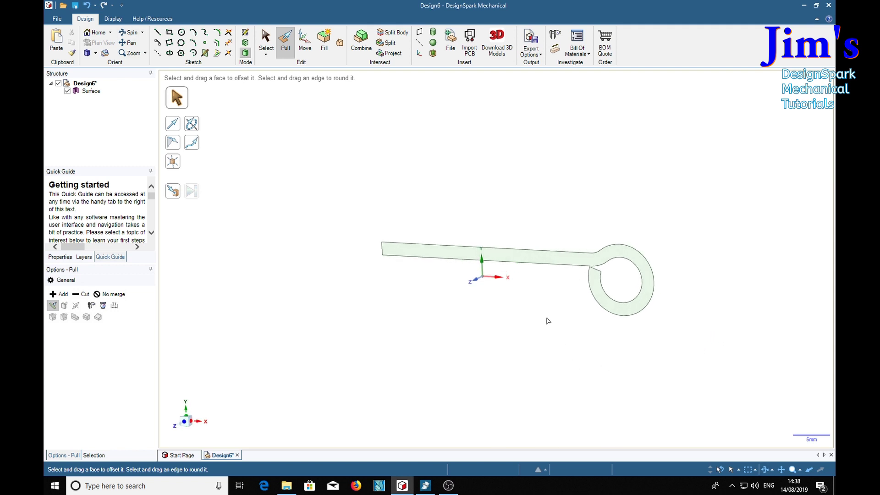
left_click(533, 259)
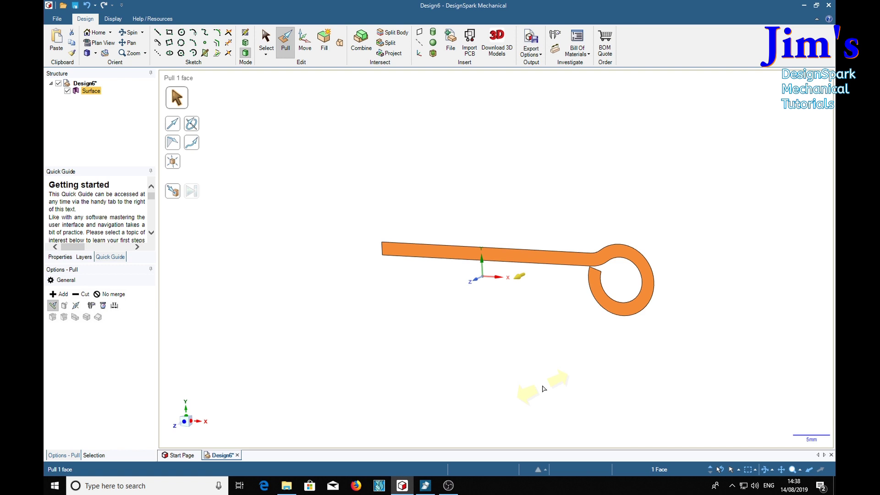
type("16")
key("Return")
Move a copy of the leaf solid 16+24 mm along the Z axis from the original.
key("m")
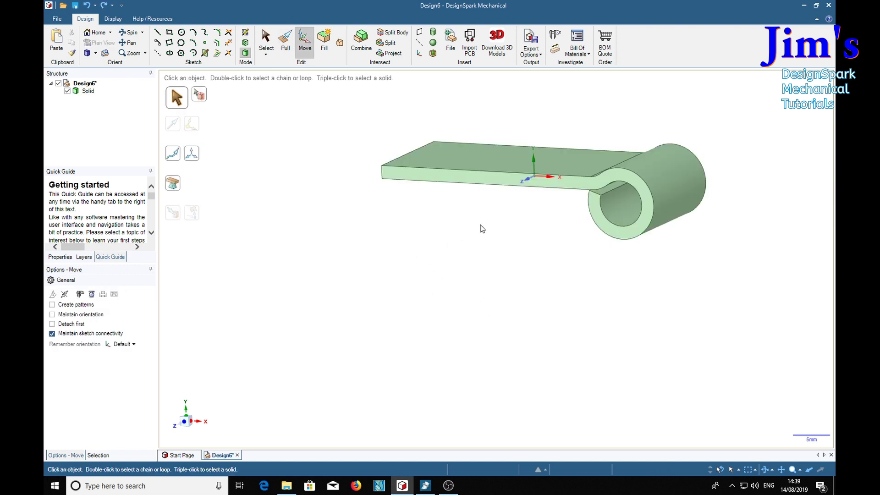
left_click(88, 91)
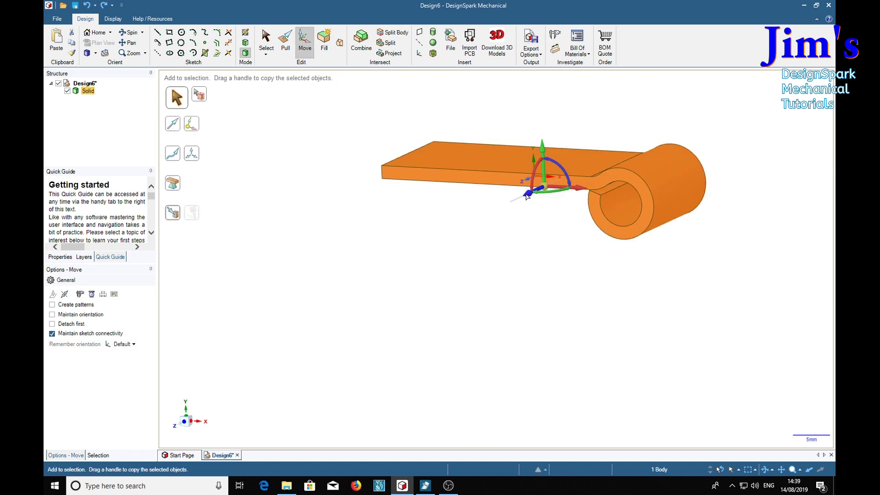
left_click_drag(527, 193, 475, 225, "ctrl")
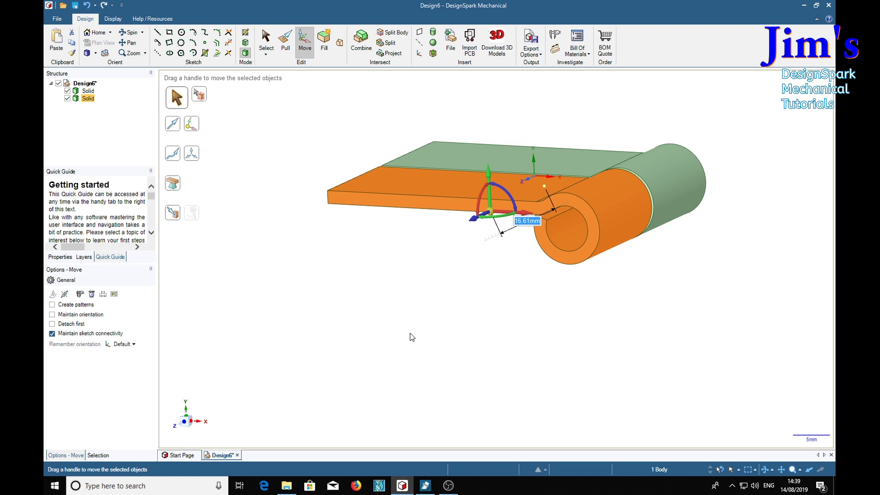
type("16+24")
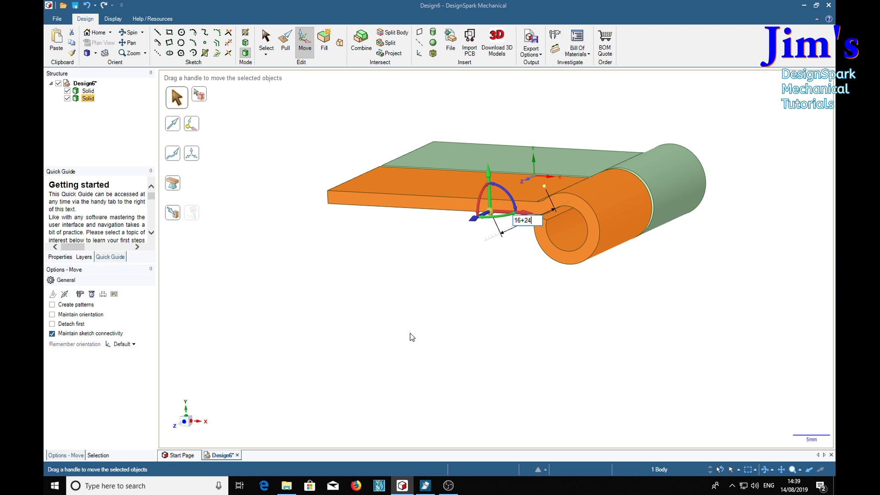
key("Return")
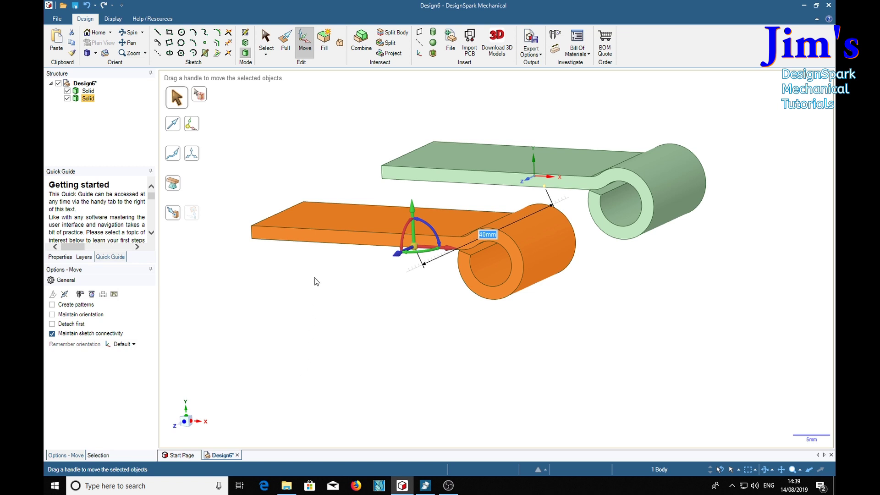
Pull the front profile face of the copied solid outward by 2 mm.
left_click(285, 42)
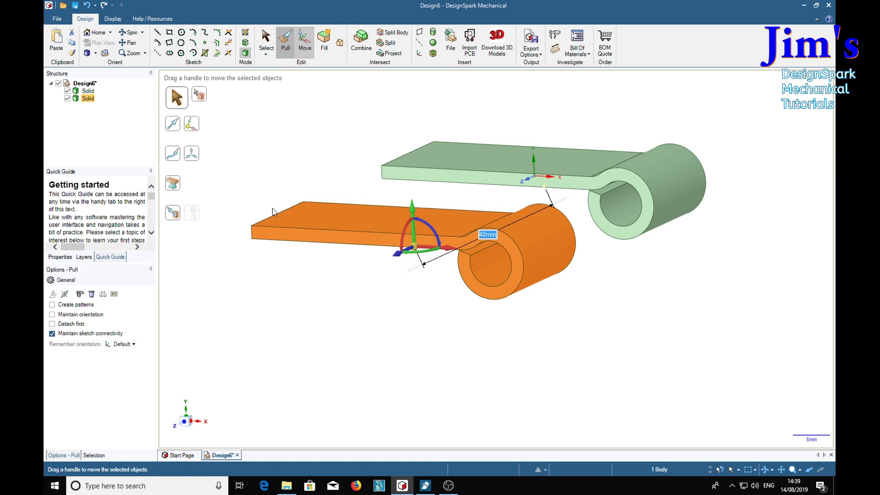
left_click(382, 237)
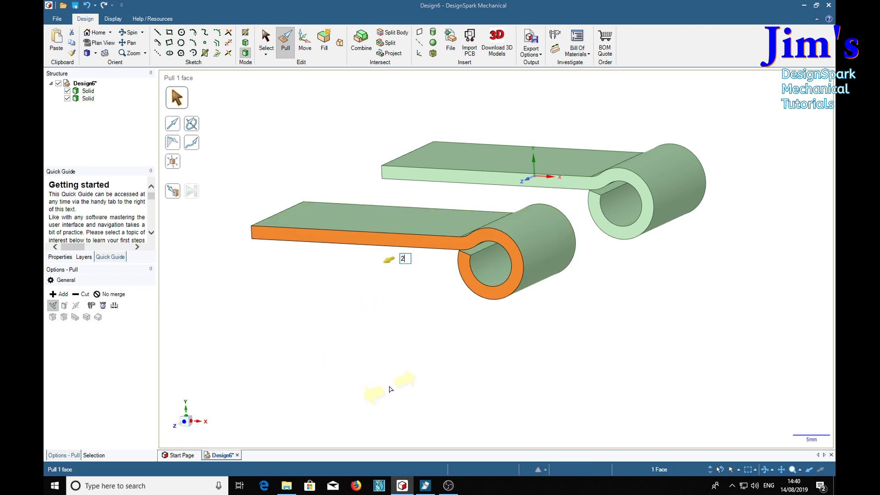
left_click_drag(389, 257, 387, 264)
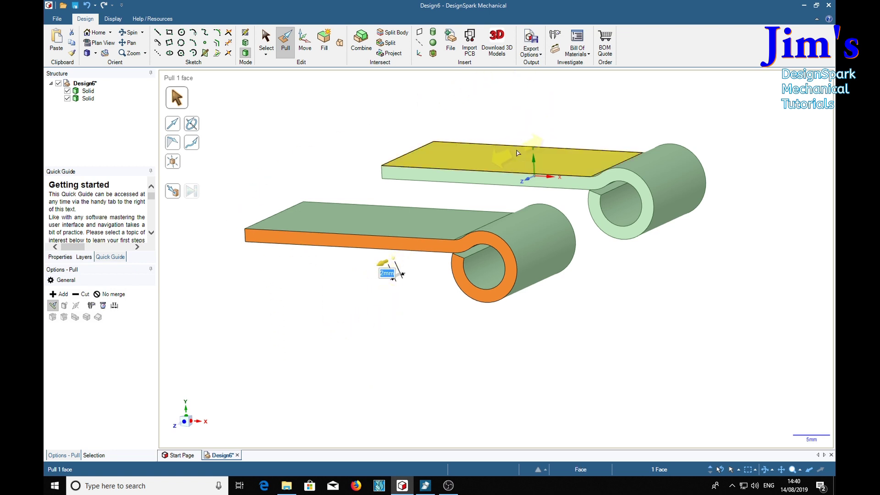
Move another copy of the original leaf solid 82 mm along the Z axis, beyond the first copy.
left_click(87, 91)
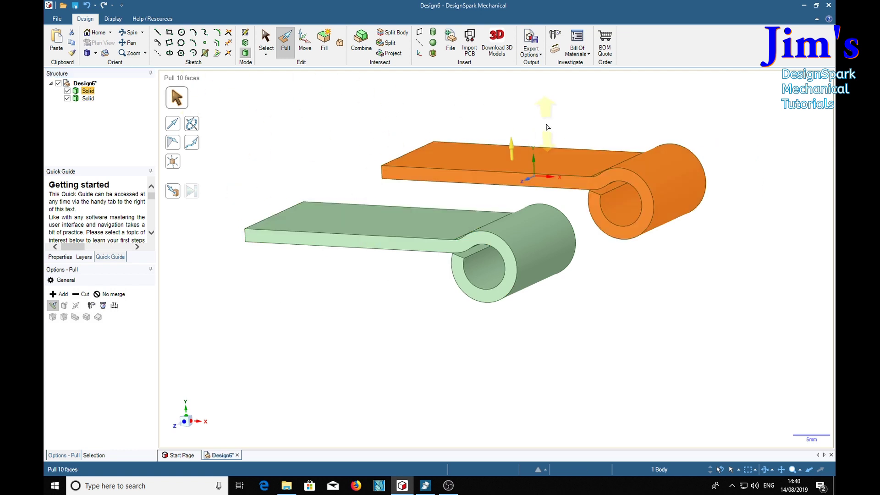
left_click(303, 41)
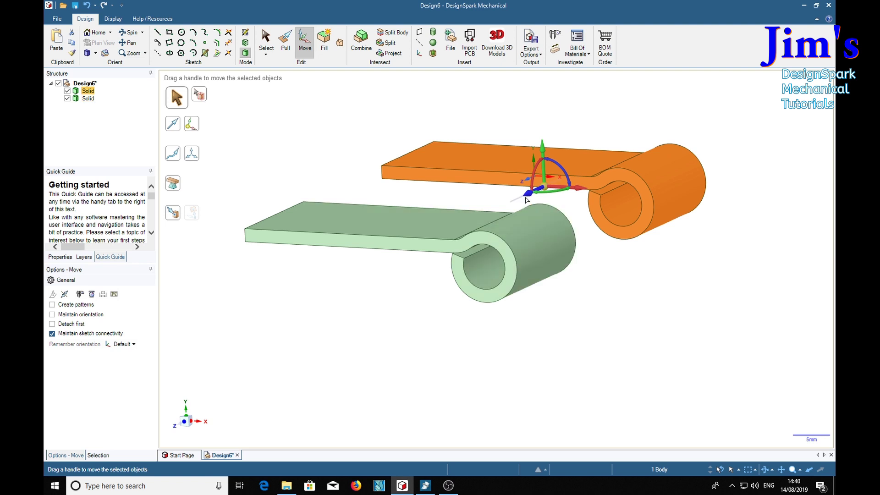
key("ctrl")
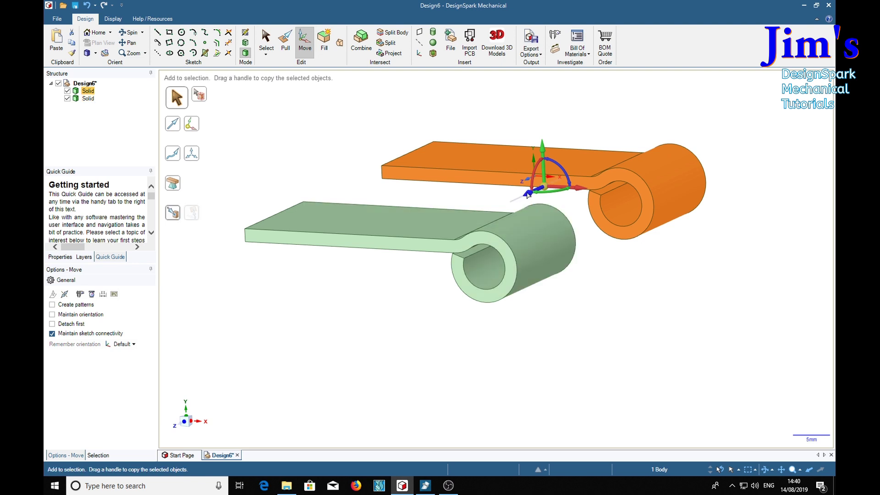
left_click_drag(528, 194, 339, 341, "ctrl")
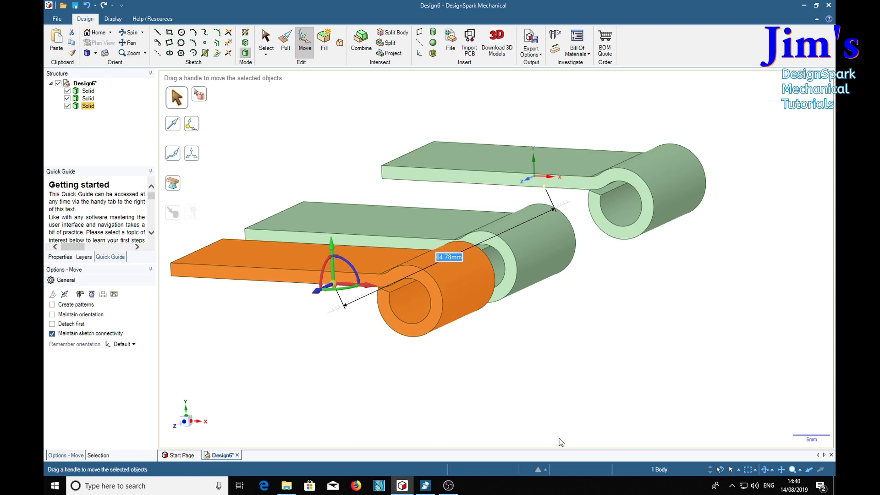
type("16+2")
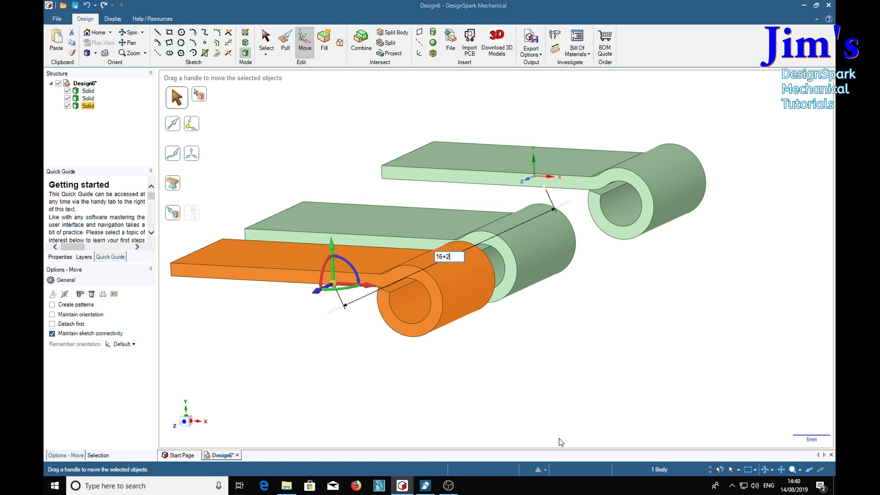
type("8+24")
key("Return")
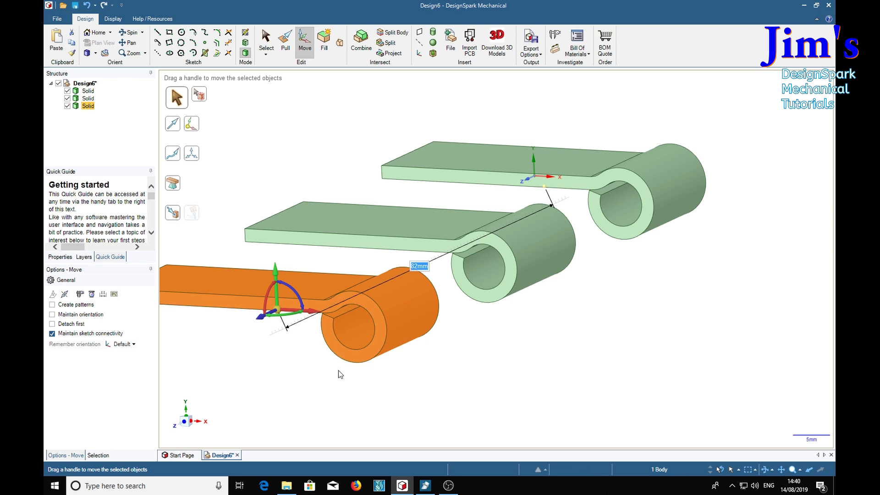
middle_click_drag(375, 382, 513, 418)
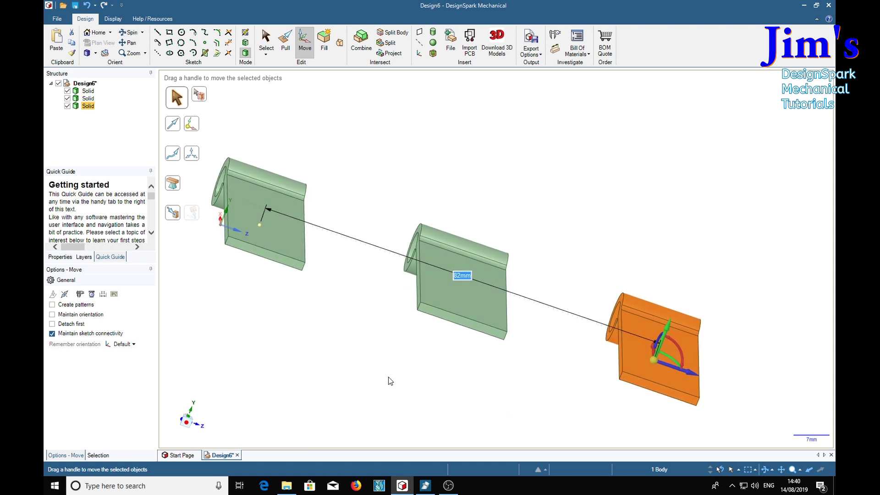
Sketch a line on the original solid's front profile face, across the leaf where the flat plate meets the knuckle curve.
middle_click_drag(498, 384, 446, 361)
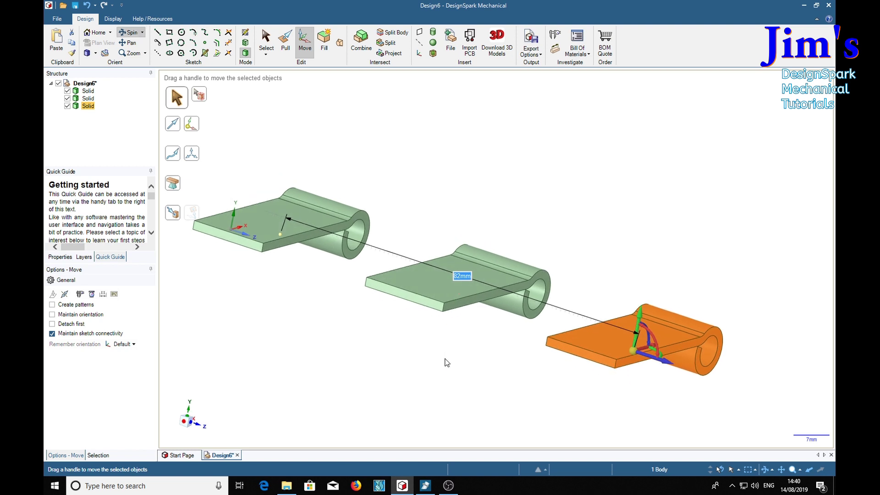
left_click(382, 132)
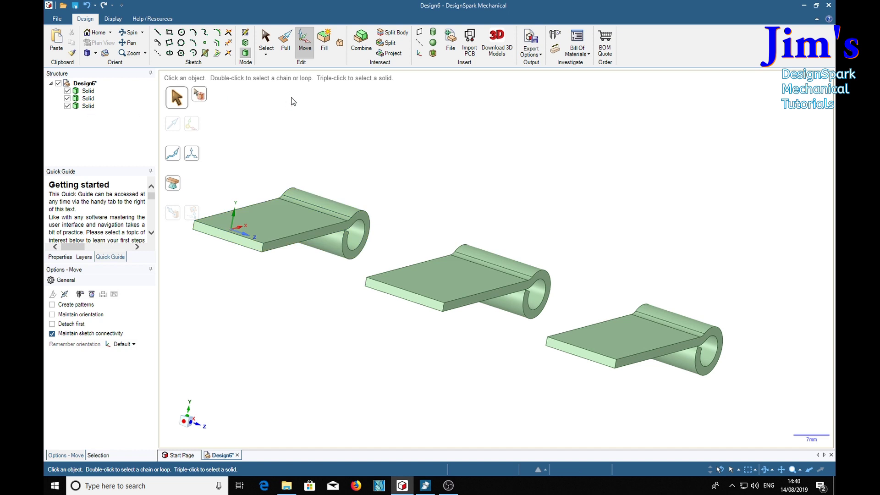
left_click(286, 42)
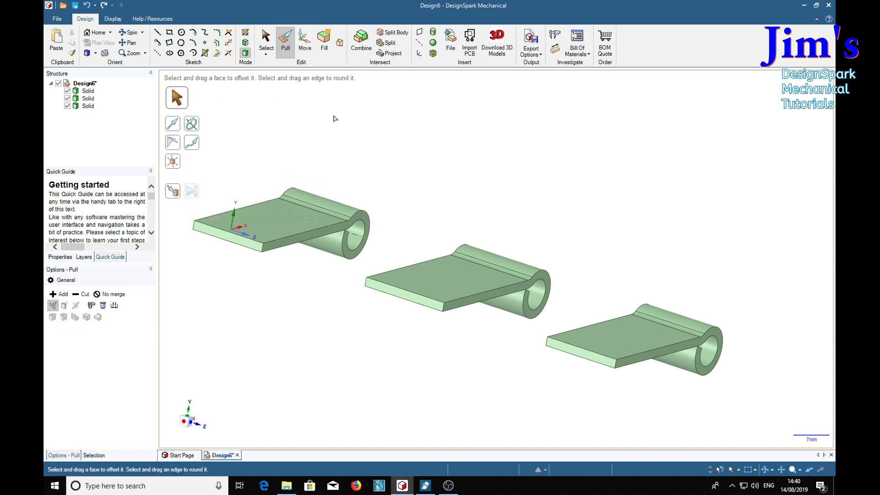
left_click(285, 43)
key("s")
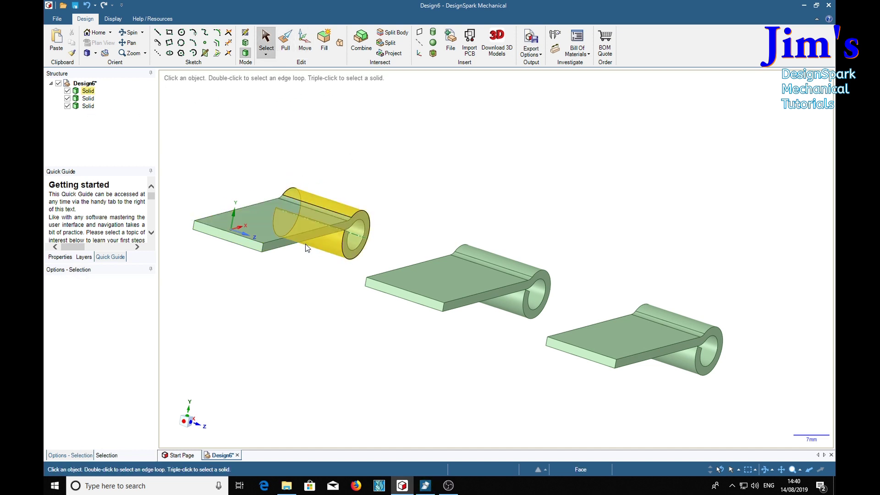
left_click(301, 238)
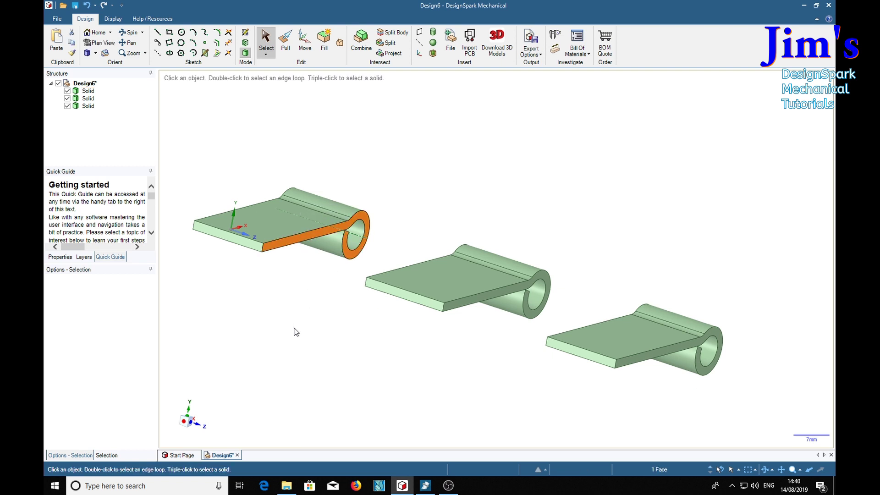
key("k")
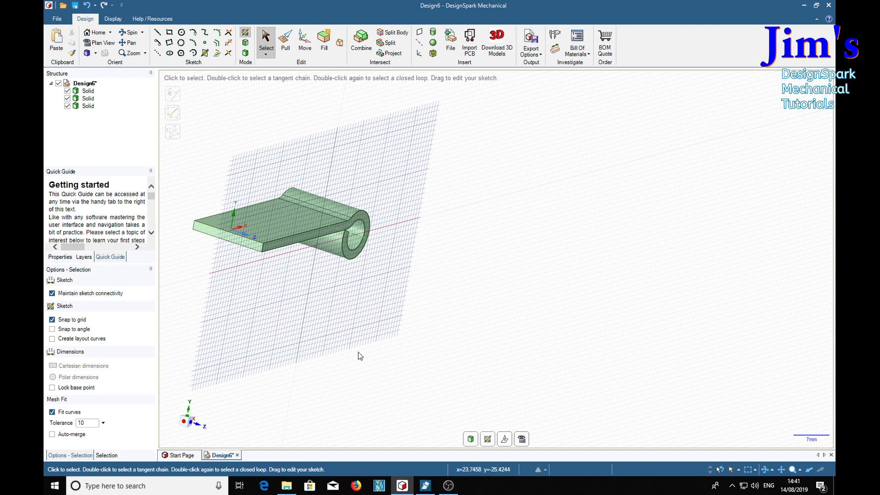
key("v")
scroll(489, 313, "up", 3)
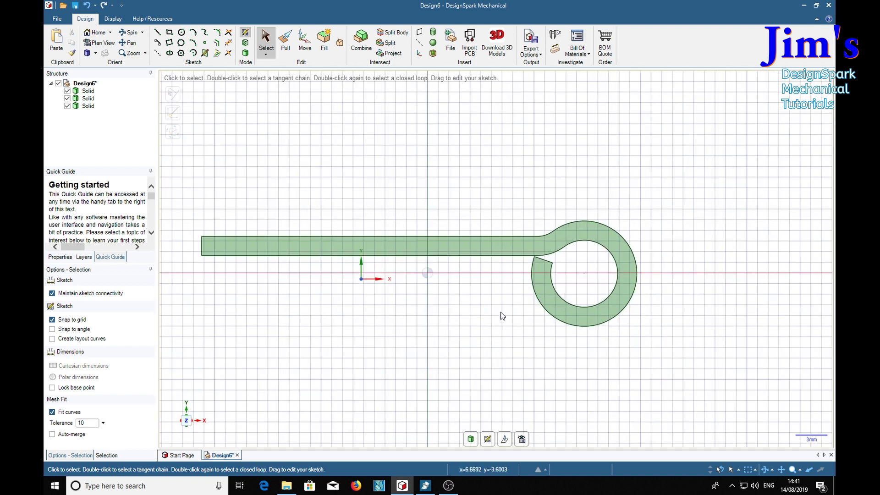
scroll(504, 310, "up", 1)
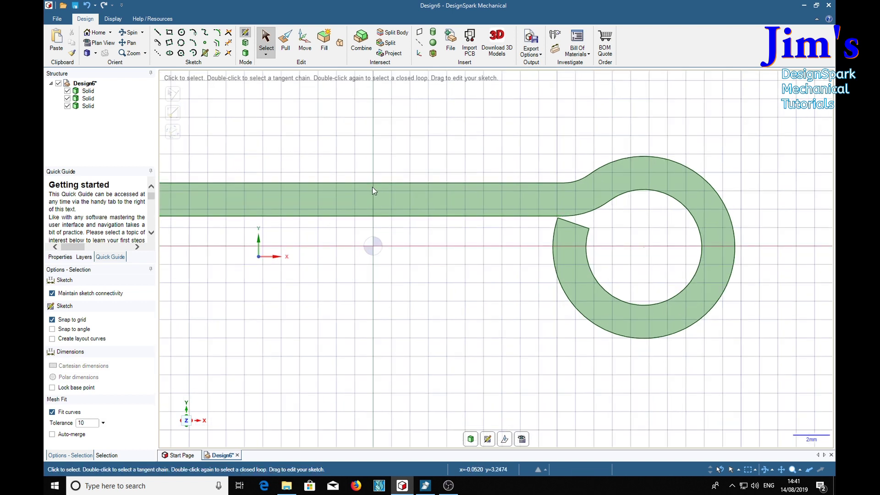
key("l")
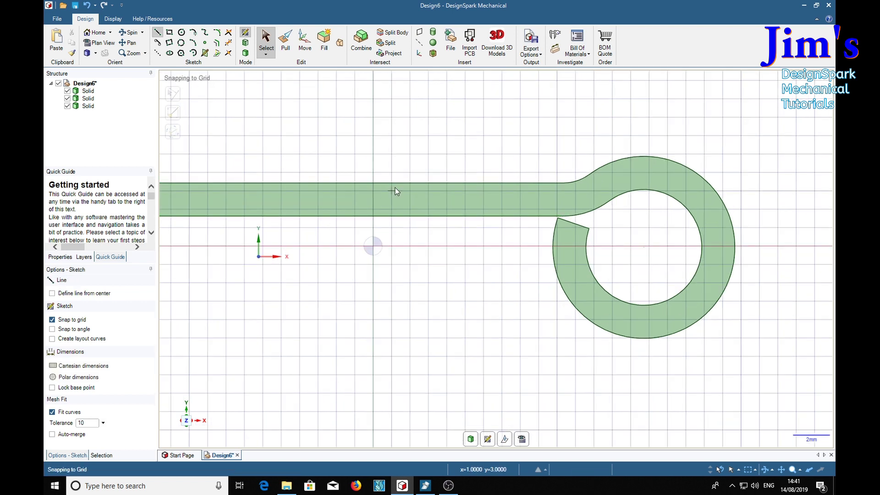
left_click(563, 183)
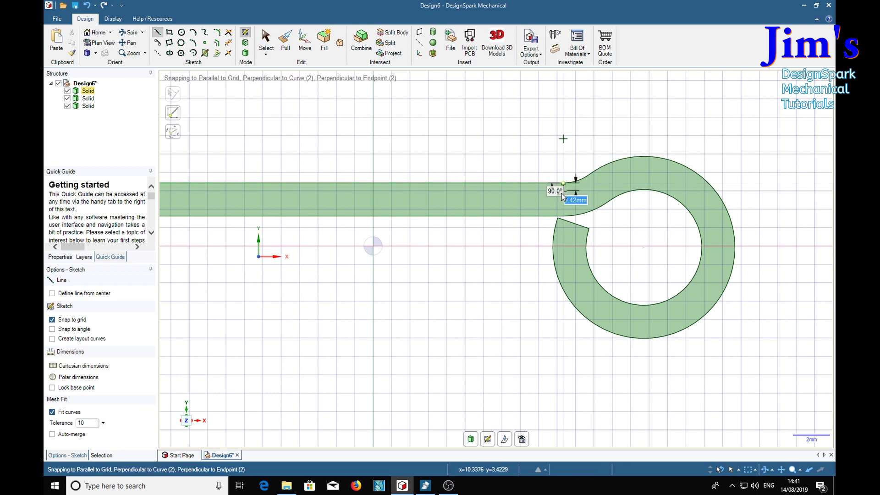
left_click(563, 216)
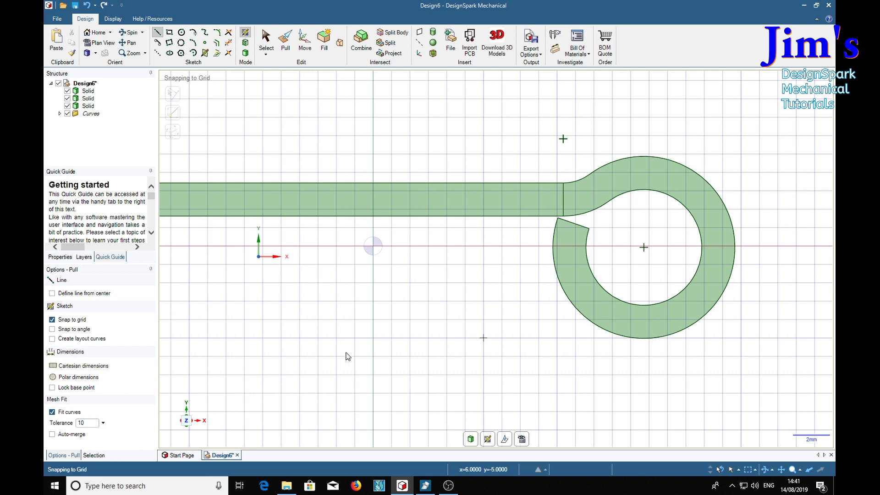
Pull the original solid's flat plate end face up to the facing end of the middle solid, leaving the knuckle gap open.
key("p")
key("h")
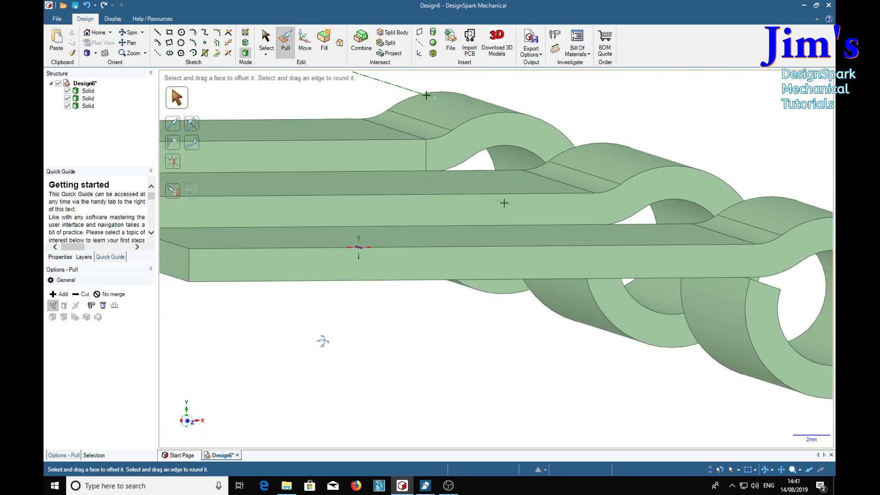
left_click(407, 149)
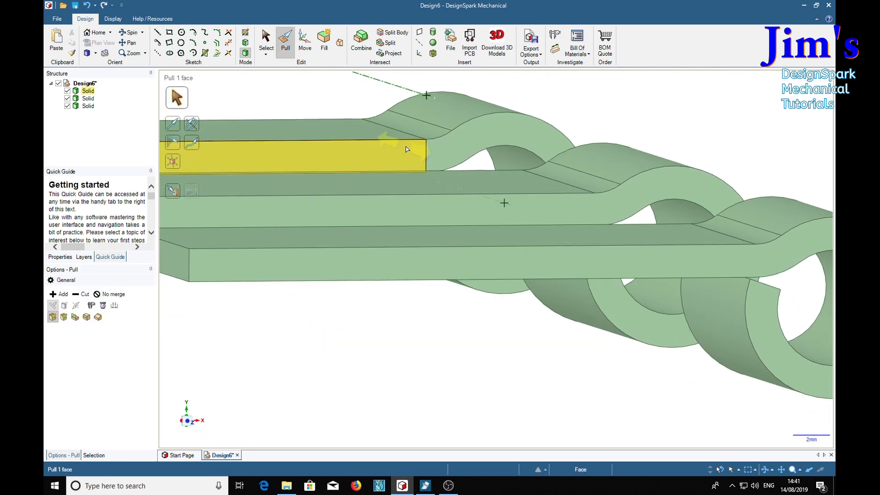
left_click(375, 156)
middle_click_drag(354, 384, 448, 413)
scroll(332, 383, "down", 3)
scroll(579, 310, "up", 3)
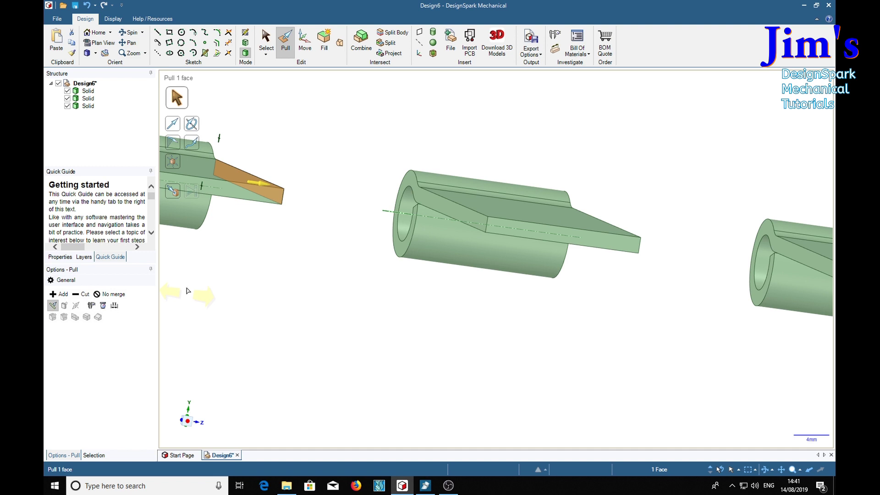
left_click(176, 196)
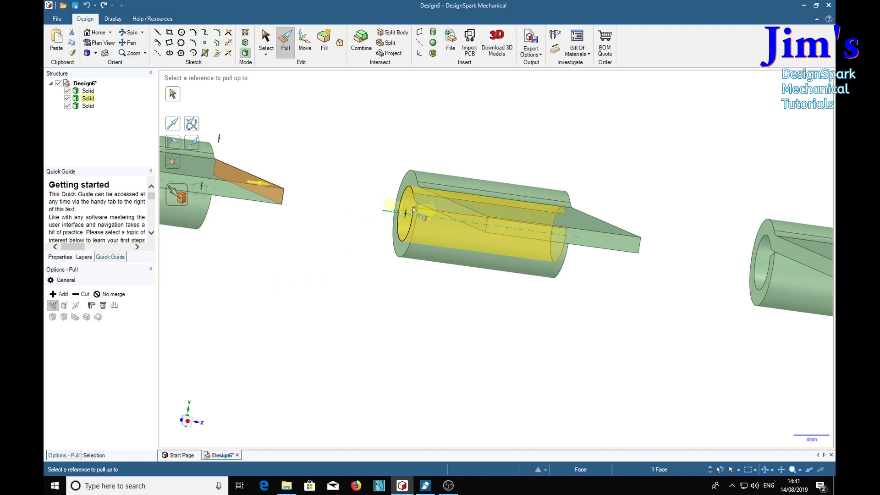
left_click(460, 215)
left_click(173, 94)
left_click(386, 218)
key("Escape")
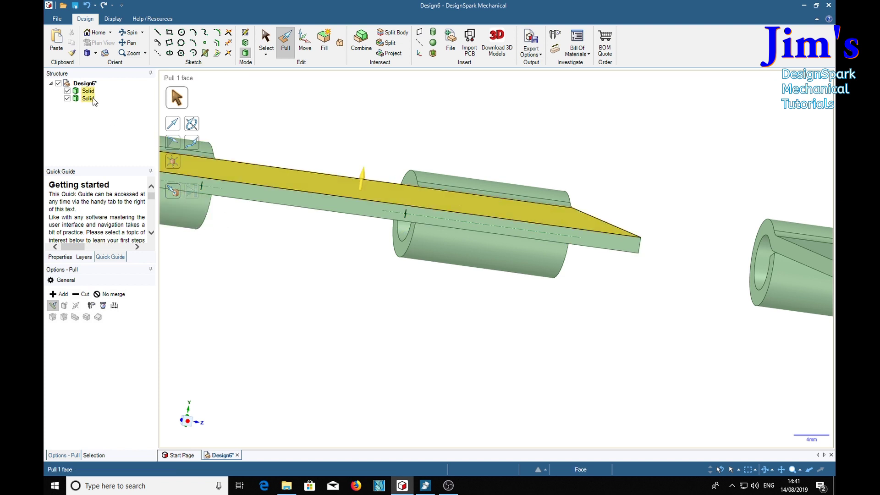
Sketch a line across the middle leaf's front profile face, from the upper to the lower edge where the knuckle curve starts.
middle_click_drag(617, 309, 533, 308)
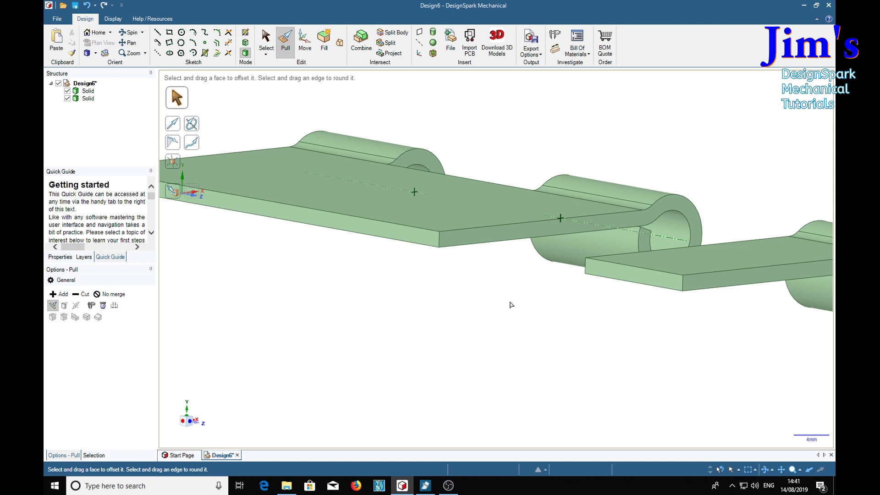
key("s")
left_click(499, 236)
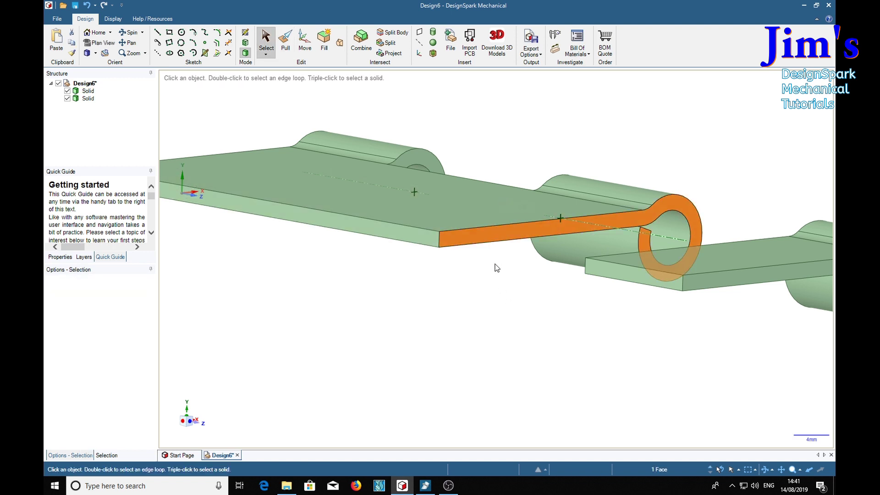
key("k")
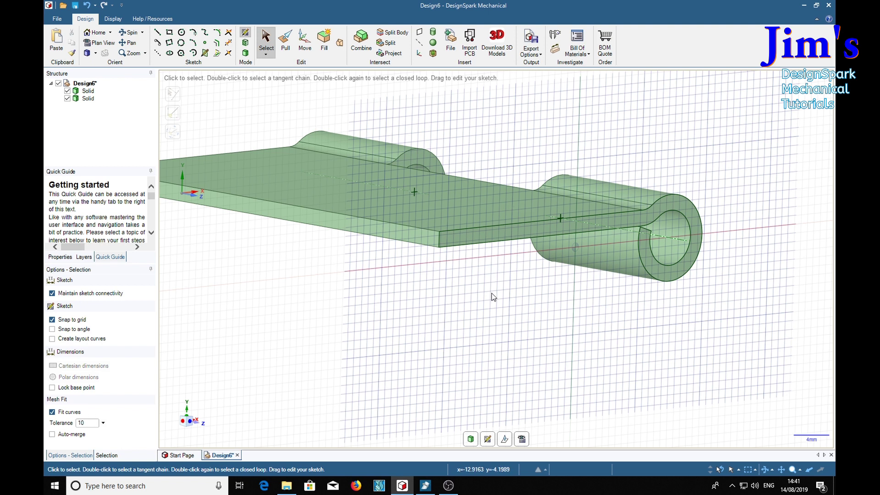
key("v")
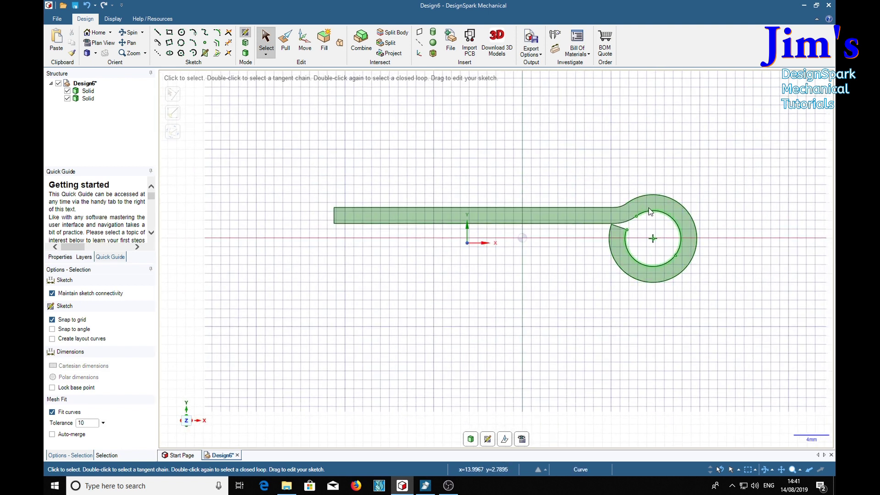
scroll(649, 206, "up", 2)
key("l")
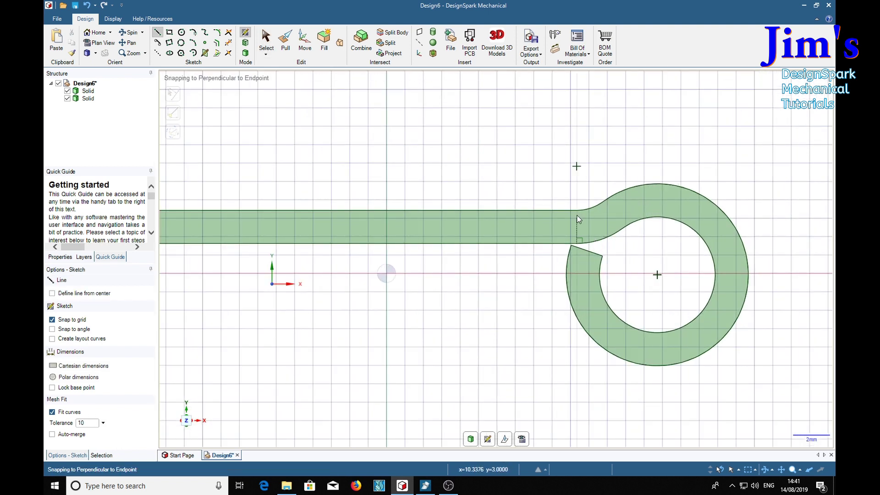
left_click(577, 211)
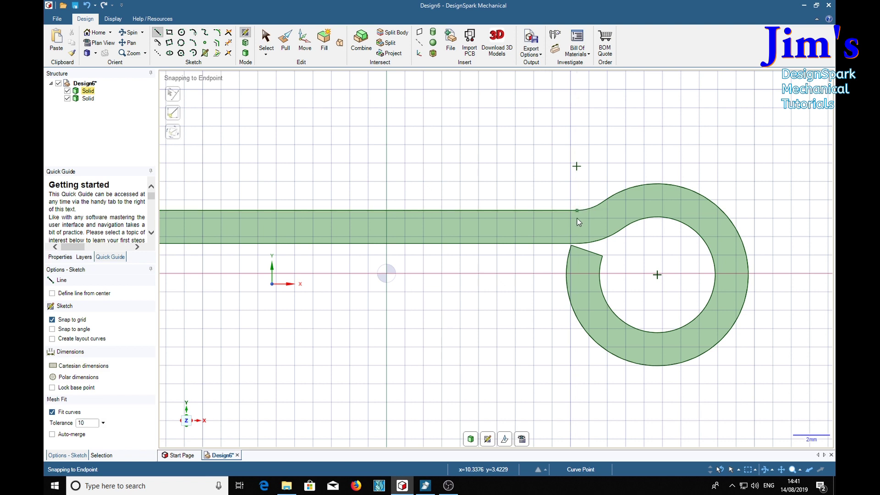
left_click(576, 243)
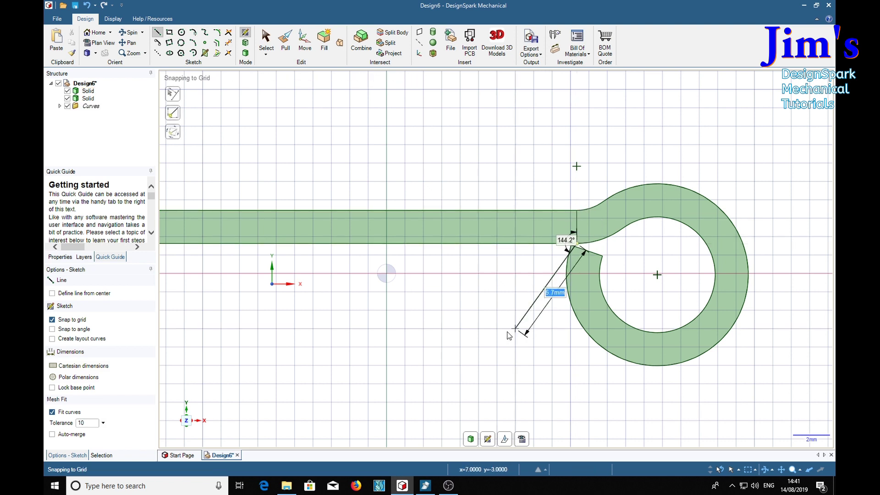
key("Escape")
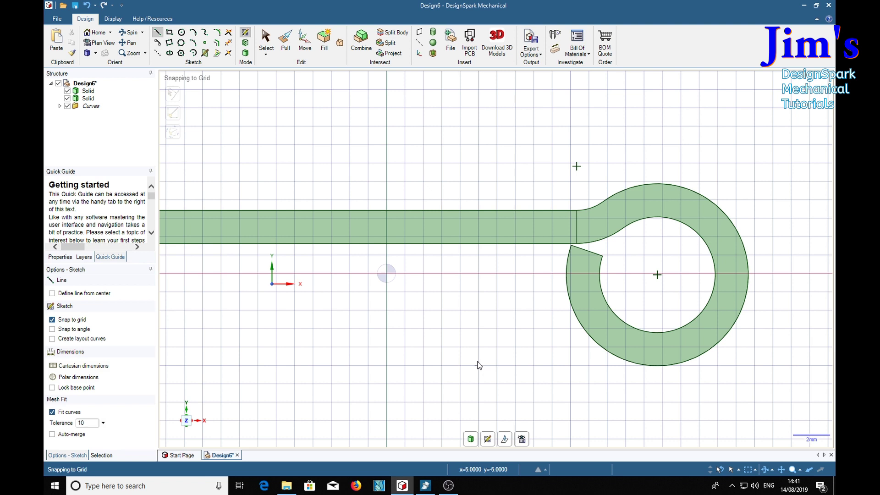
Pull the middle leaf's flat plate end face up to the facing end of the last solid to join them.
key("p")
middle_click_drag(403, 346, 426, 348)
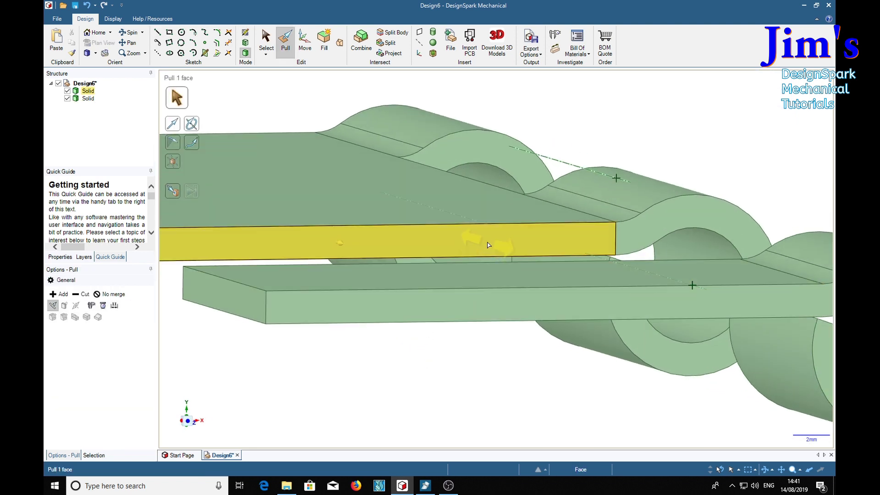
left_click(488, 245)
middle_click_drag(444, 367, 592, 379)
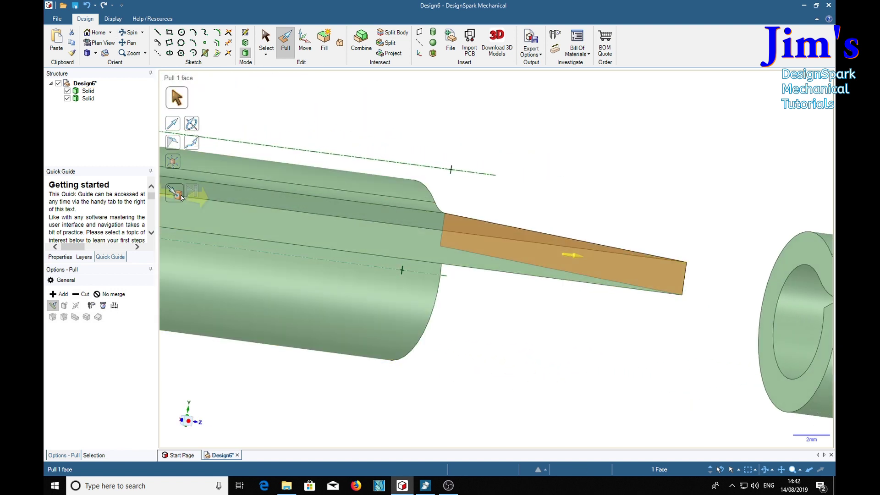
left_click(177, 195)
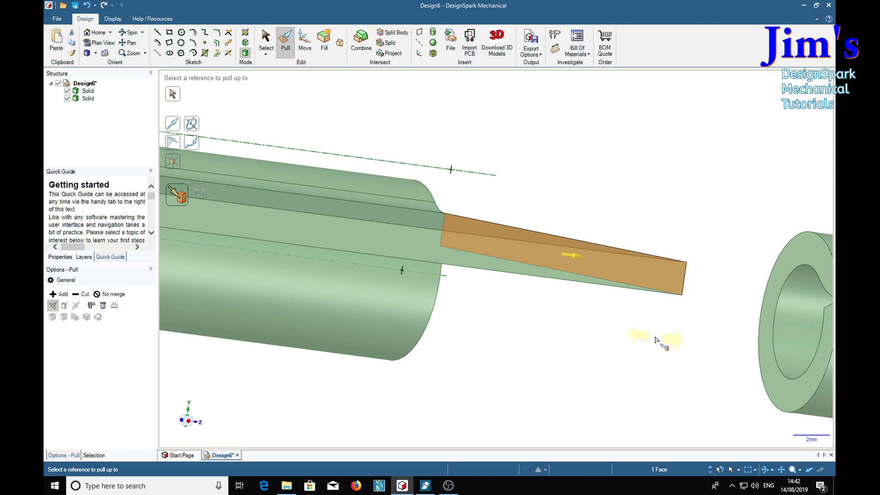
middle_click_drag(656, 339, 633, 259)
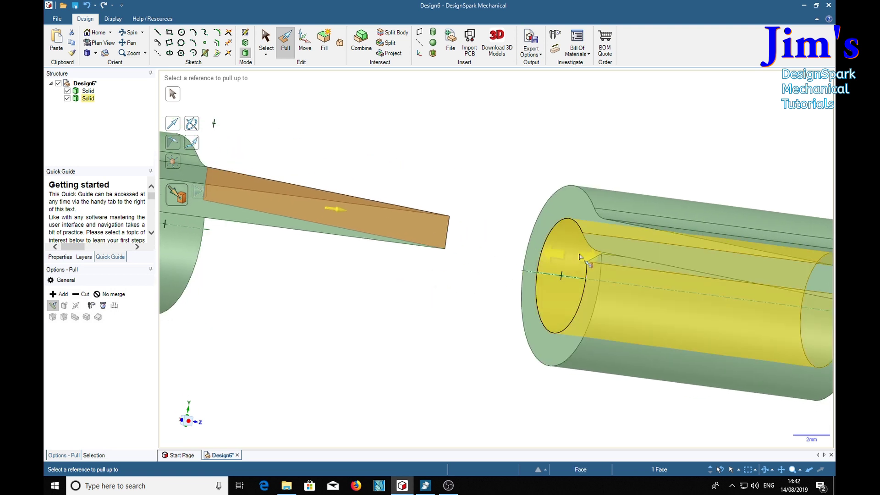
left_click(669, 257)
left_click(431, 367)
scroll(387, 362, "down", 5)
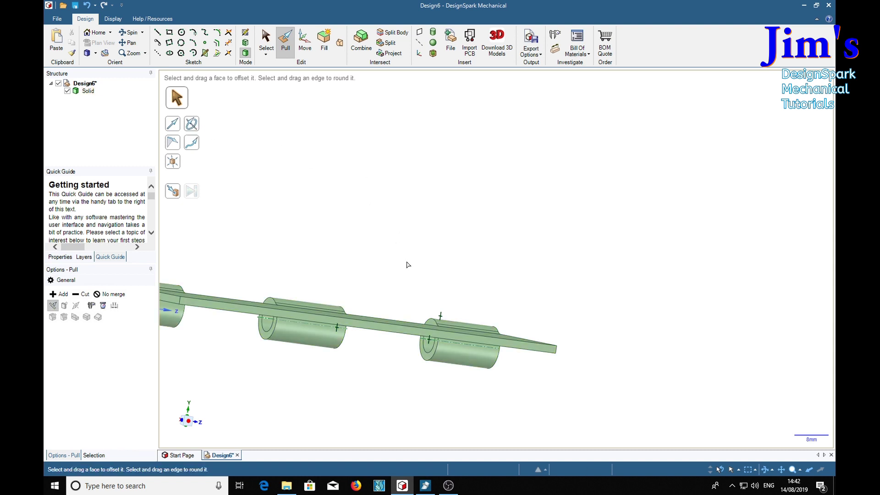
key("h")
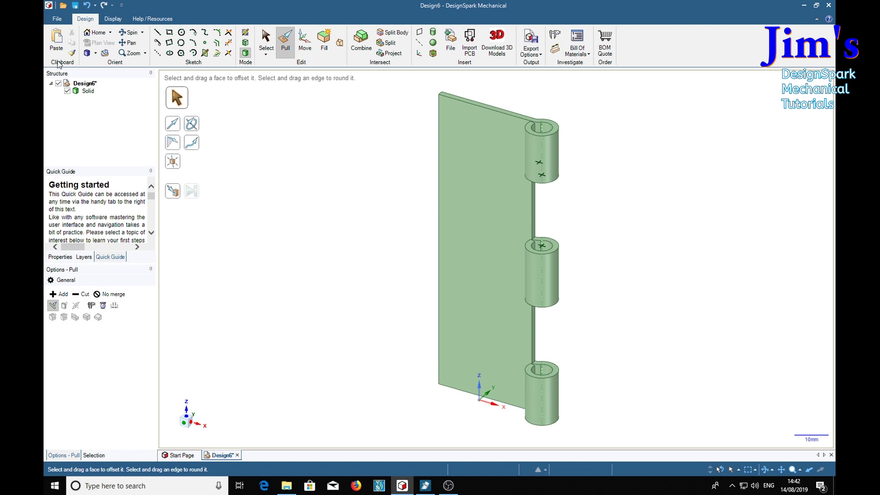
Rename the top-level design as Hinge 3 loops.
left_click(90, 85)
right_click(90, 85)
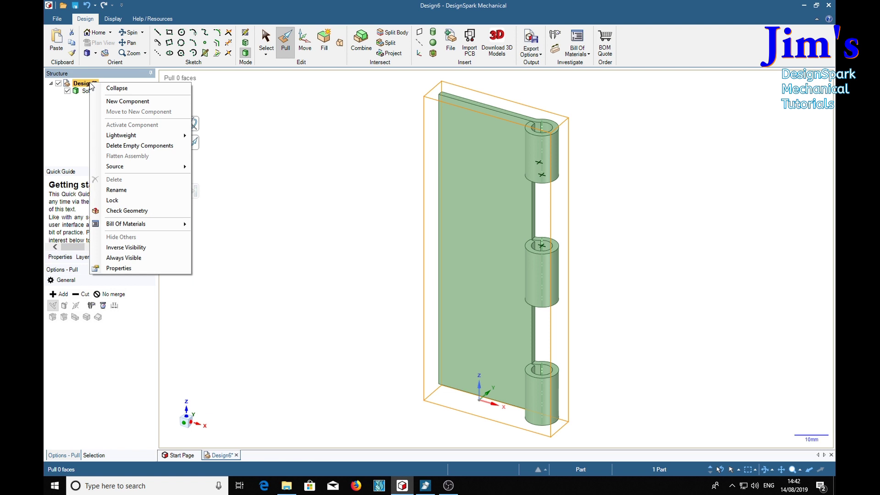
left_click(117, 191)
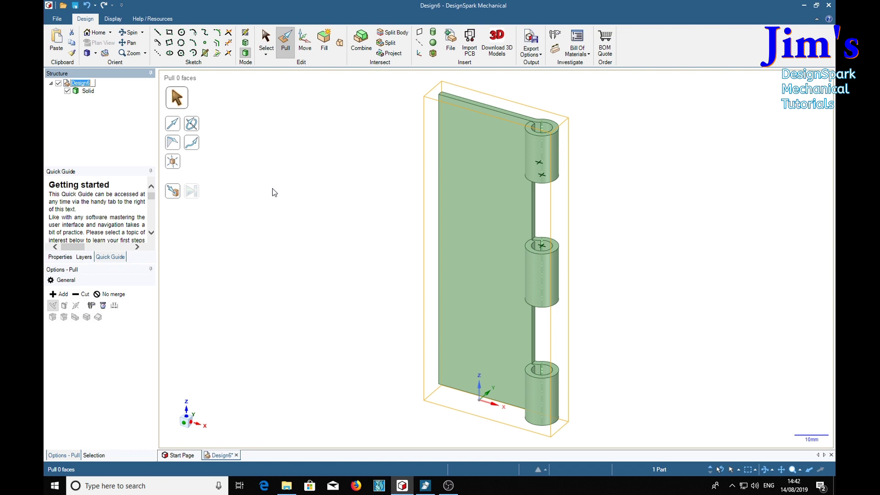
type("Hinge 3 loops")
key("Return")
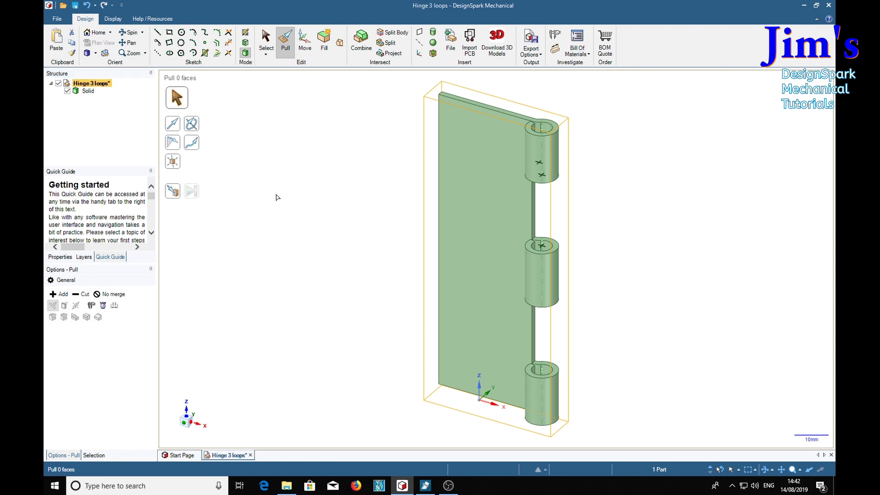
key("ctrl+z")
type("H")
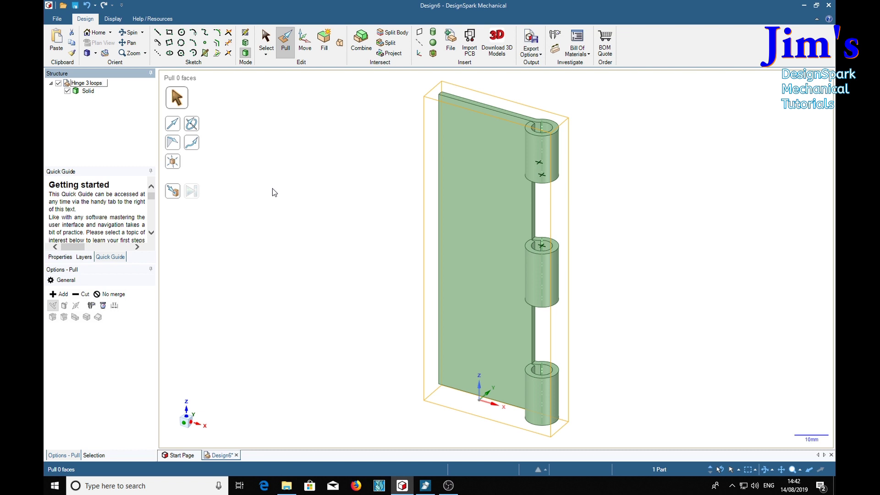
key("Return")
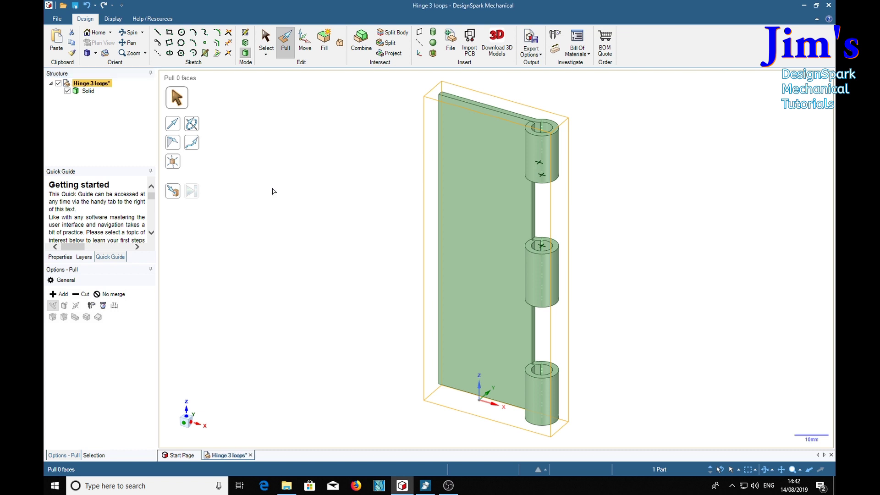